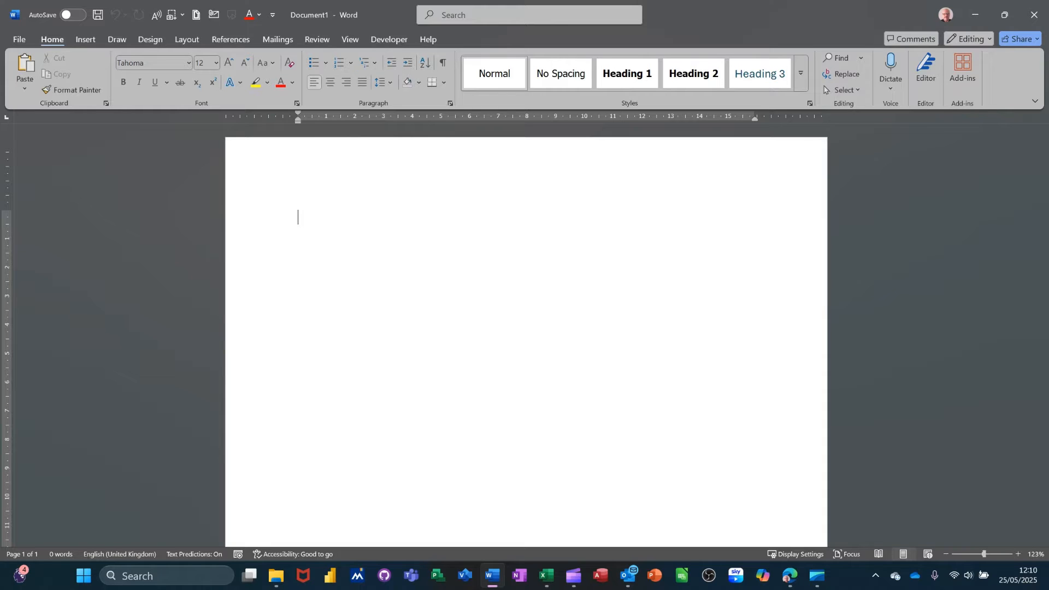
Step: Generate sample paragraphs with =rand() and insert a blank line after the first paragraph
text(=rand)
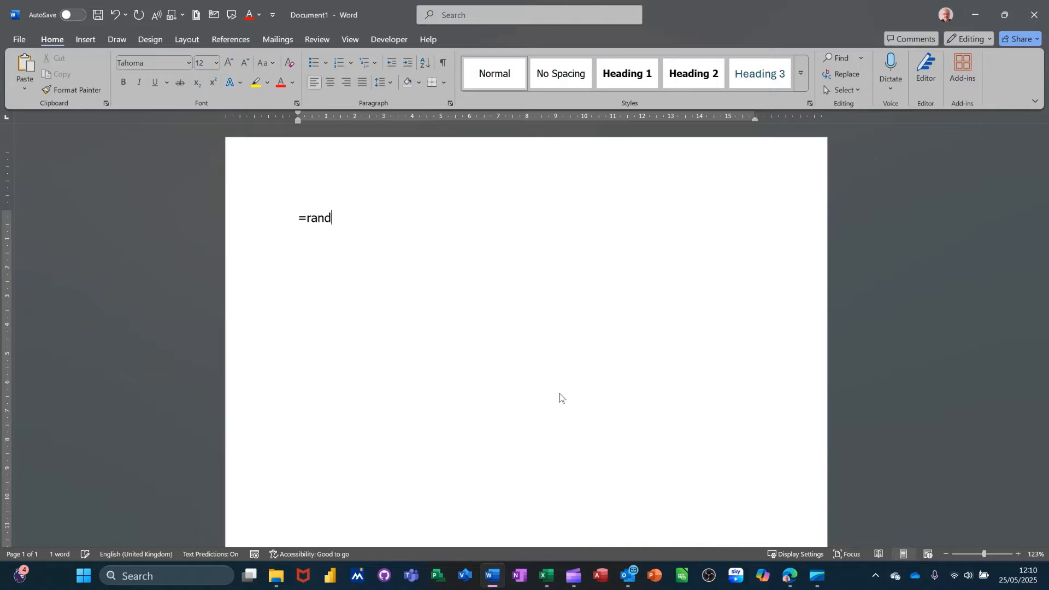
text(())
key(Return)
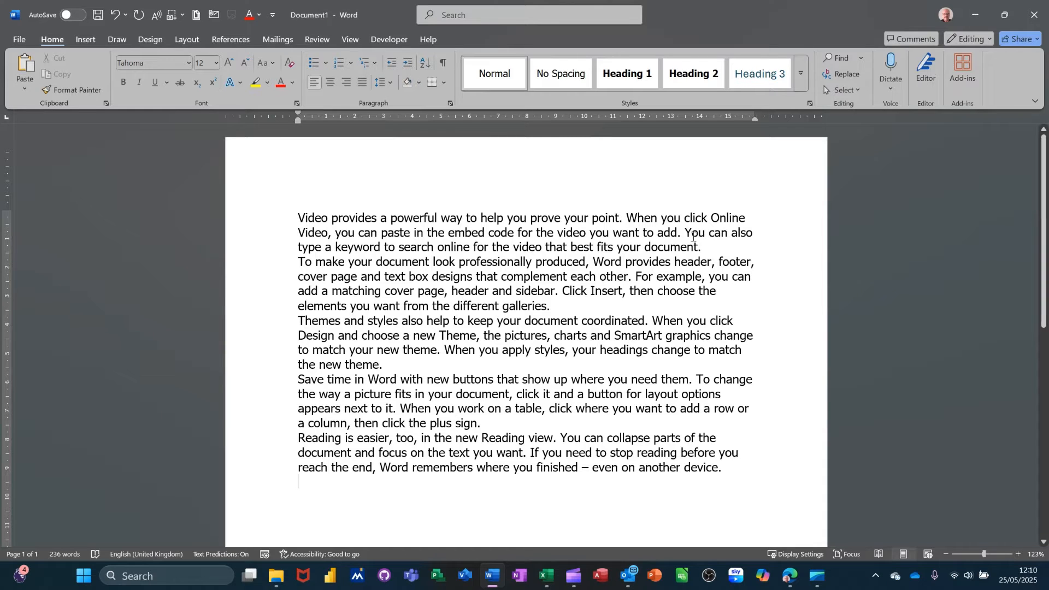
click(708, 247)
key(Return)
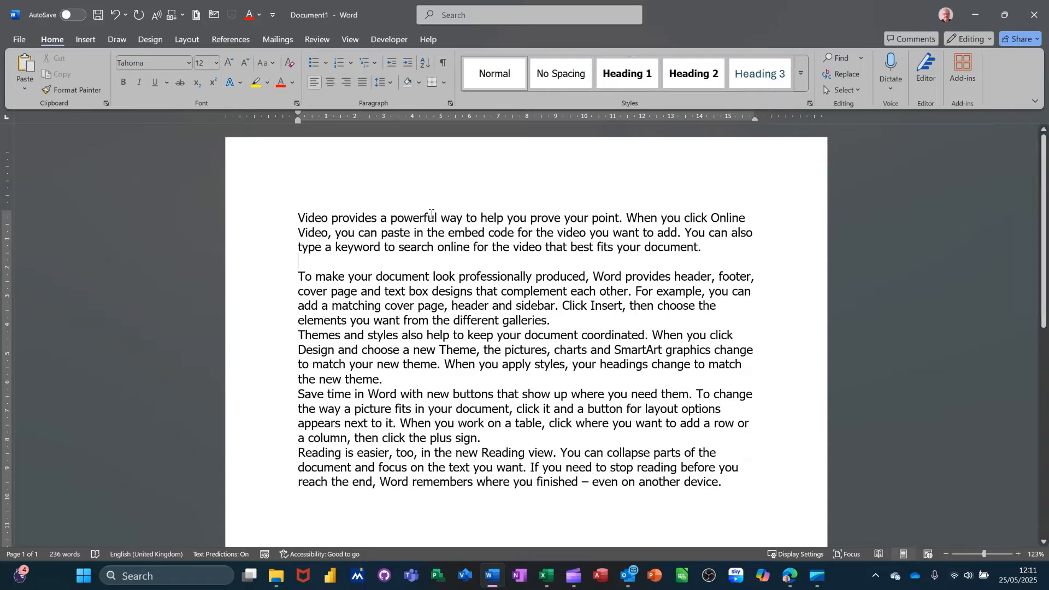
Step: Select the word "Video" and examine the Display settings in Word Options without changing them
double_click(308, 216)
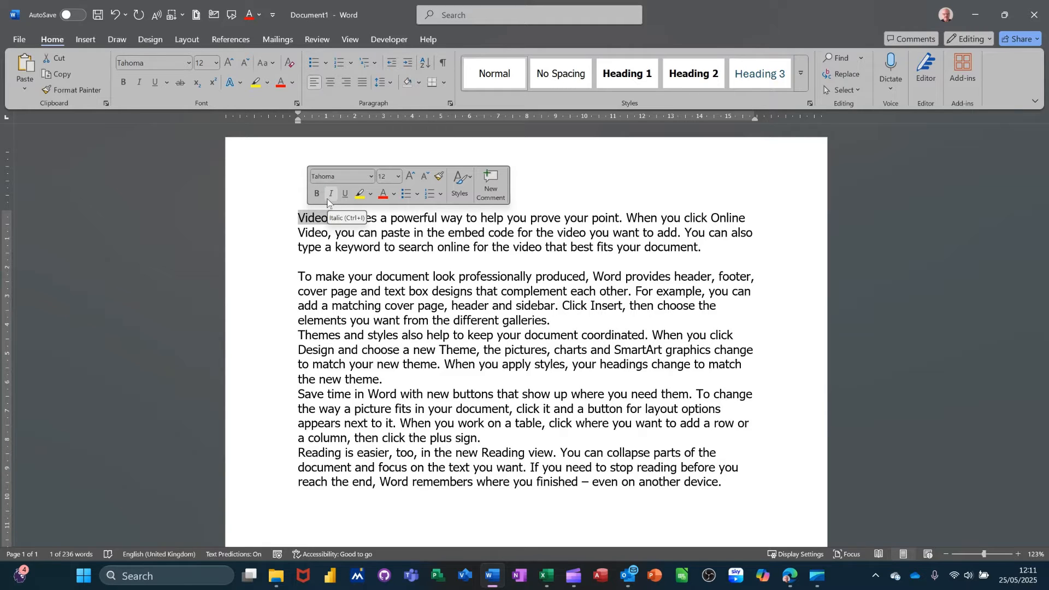
click(18, 38)
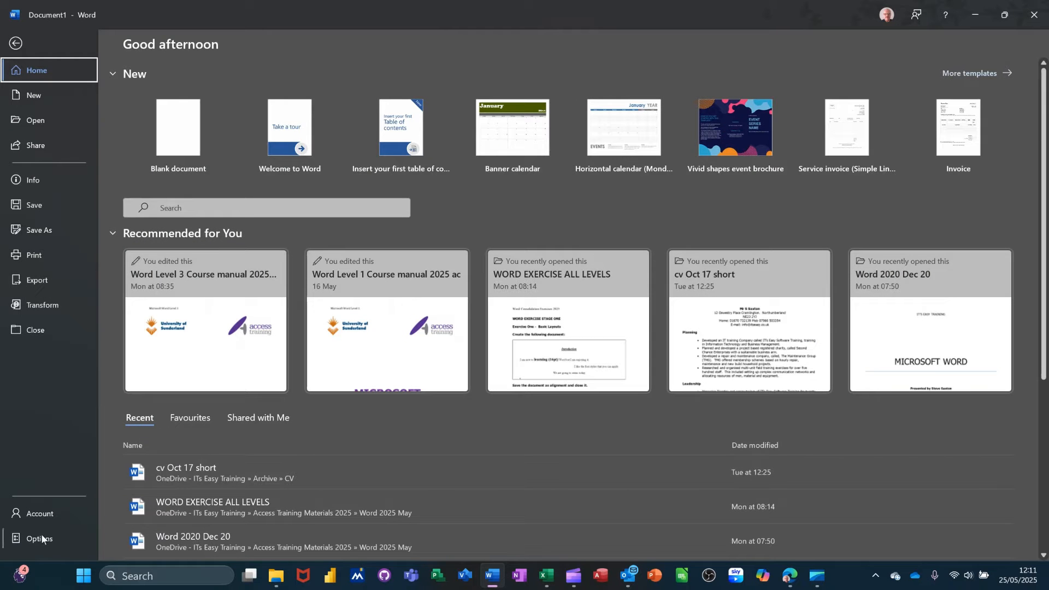
key(Escape)
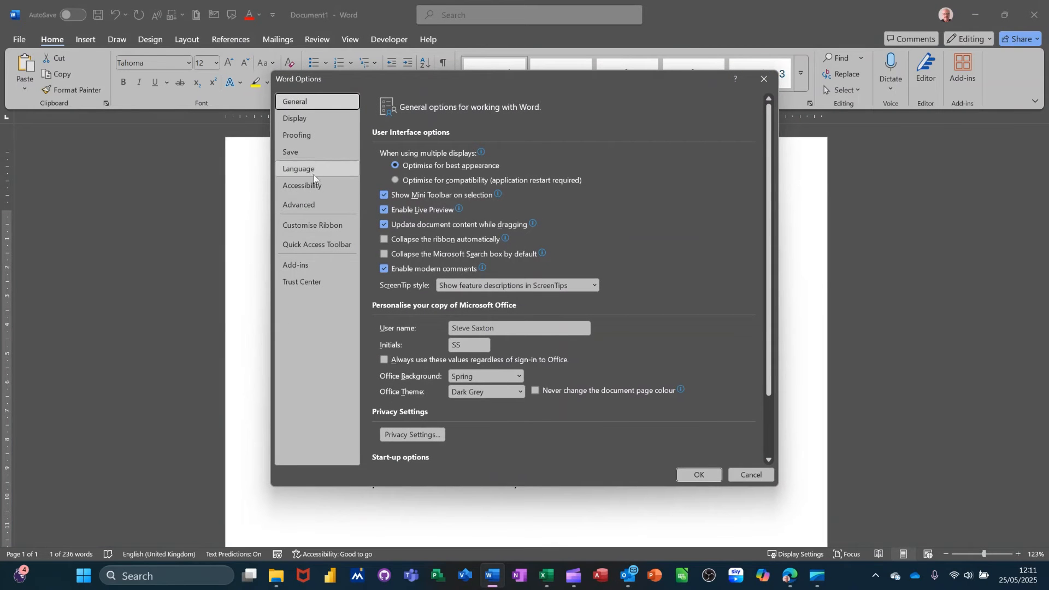
click(313, 123)
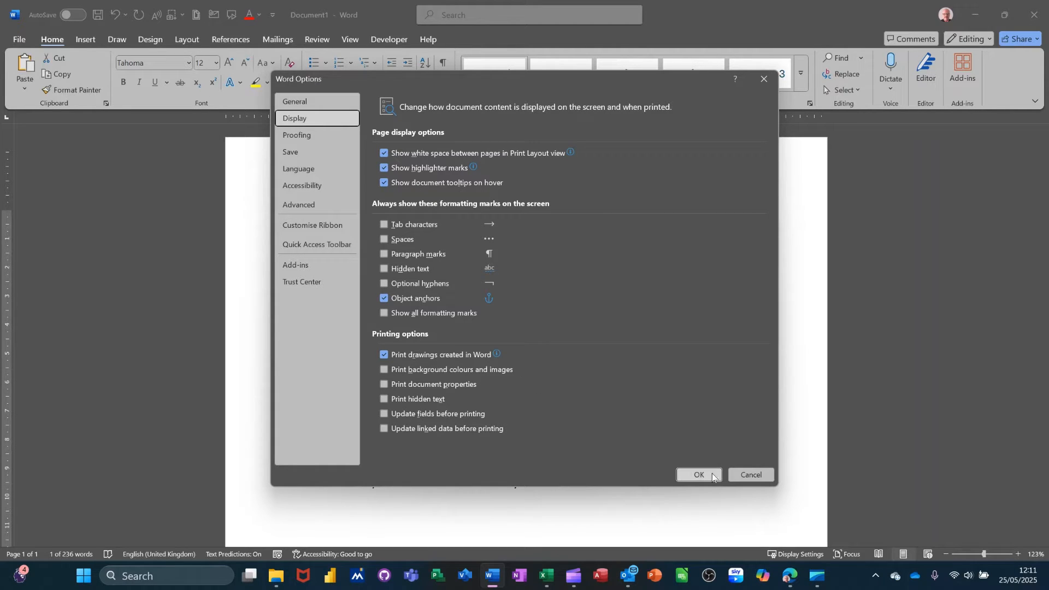
click(746, 474)
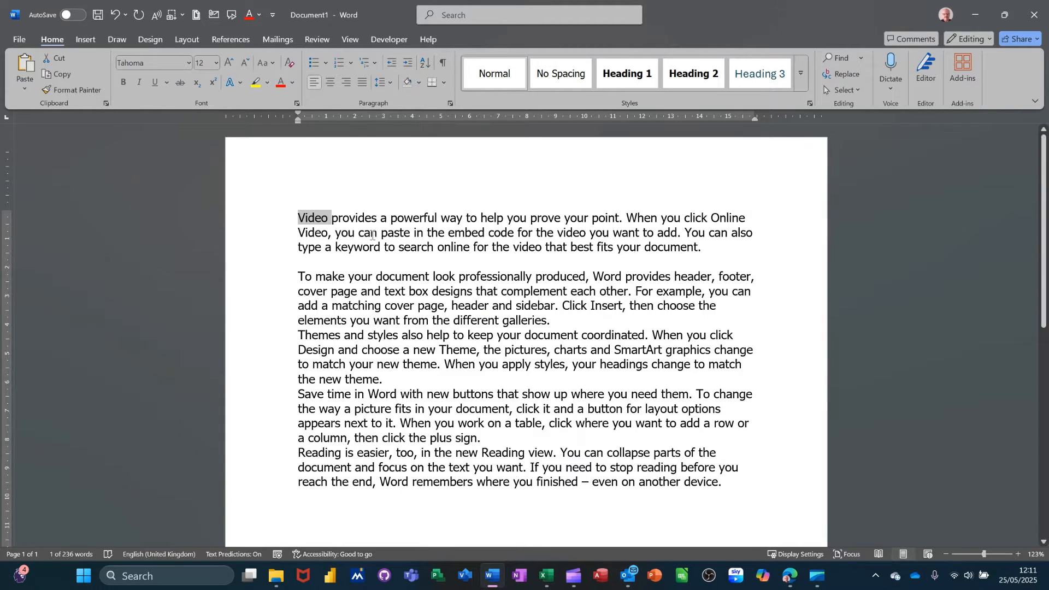
Step: Format the word "provides" in the first line as bold, italic and underlined with a blue theme font colour
double_click(352, 219)
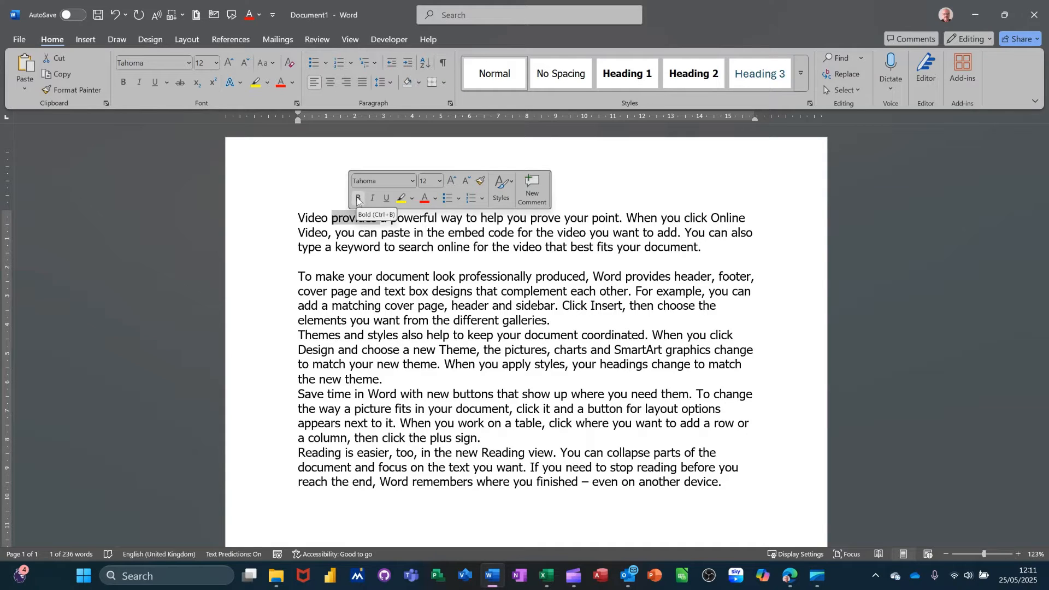
click(358, 199)
click(372, 199)
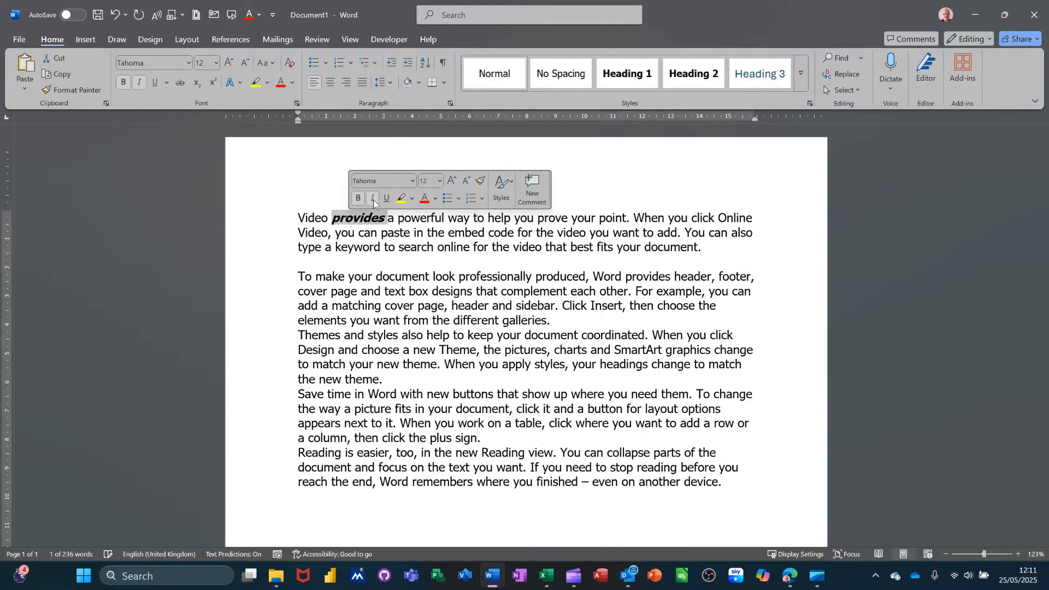
click(386, 198)
click(435, 199)
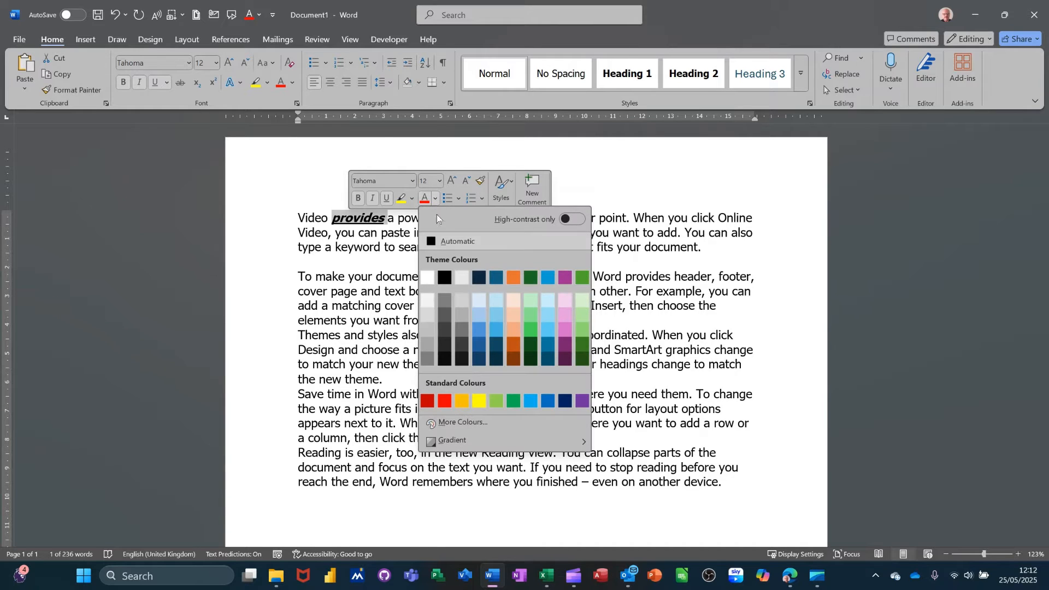
click(476, 330)
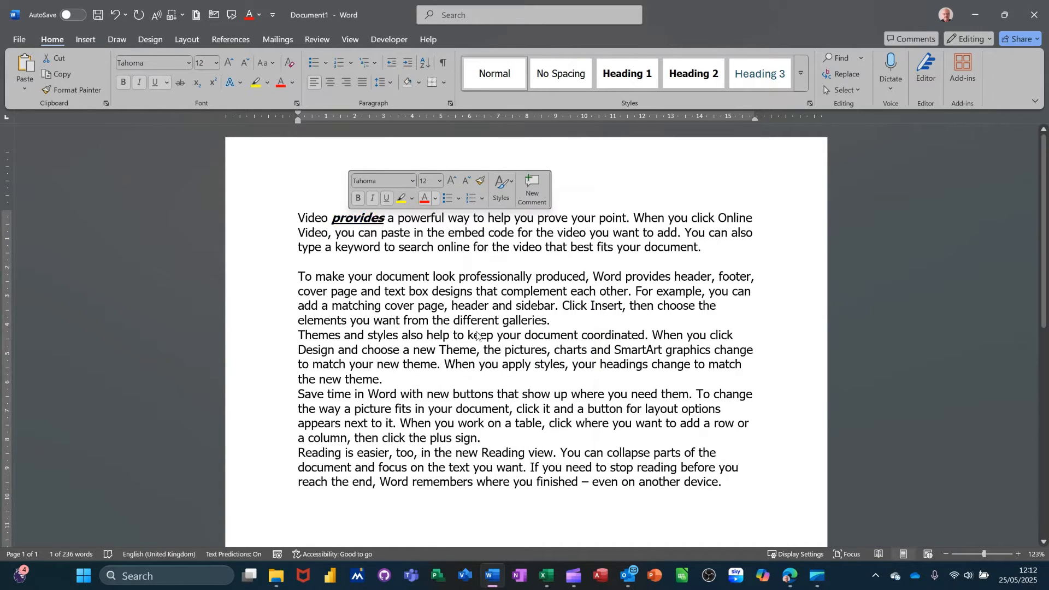
Step: Try font sizes 1 and 48 on the word "provides", ending with size 4
click(440, 182)
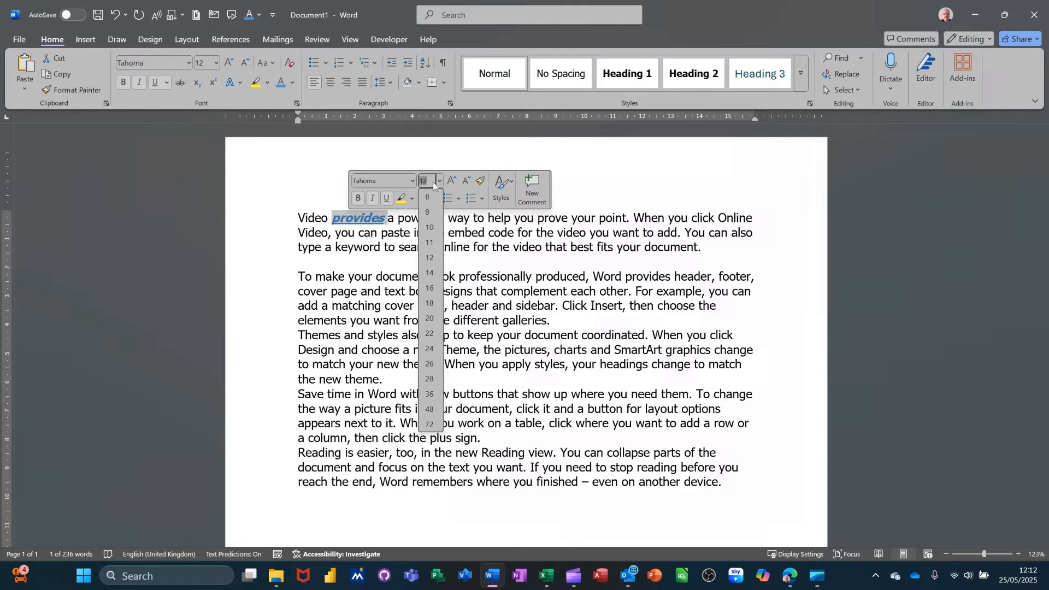
text(10)
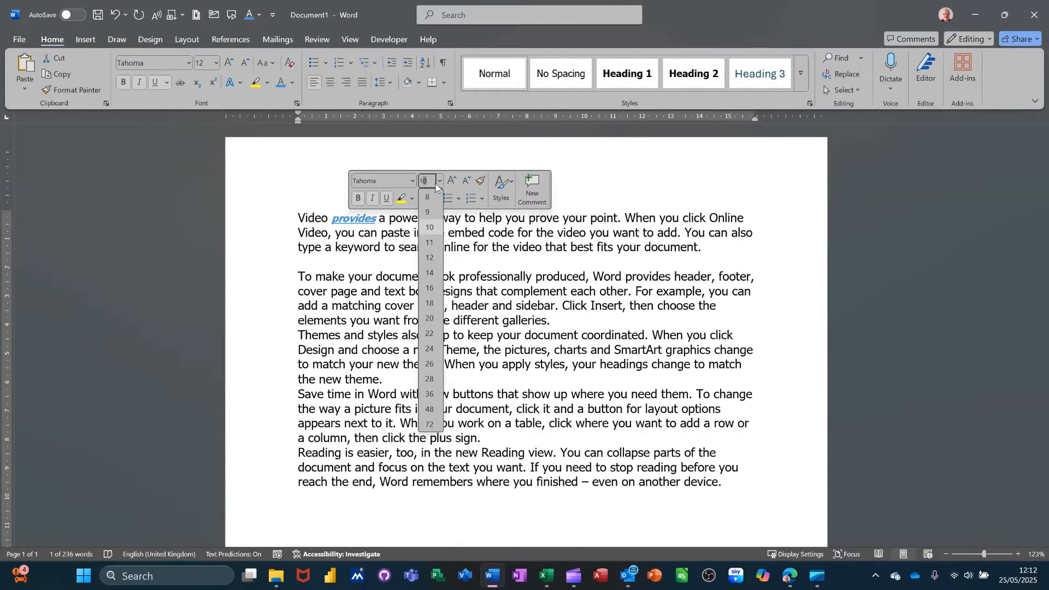
text(11)
key(BackSpace)
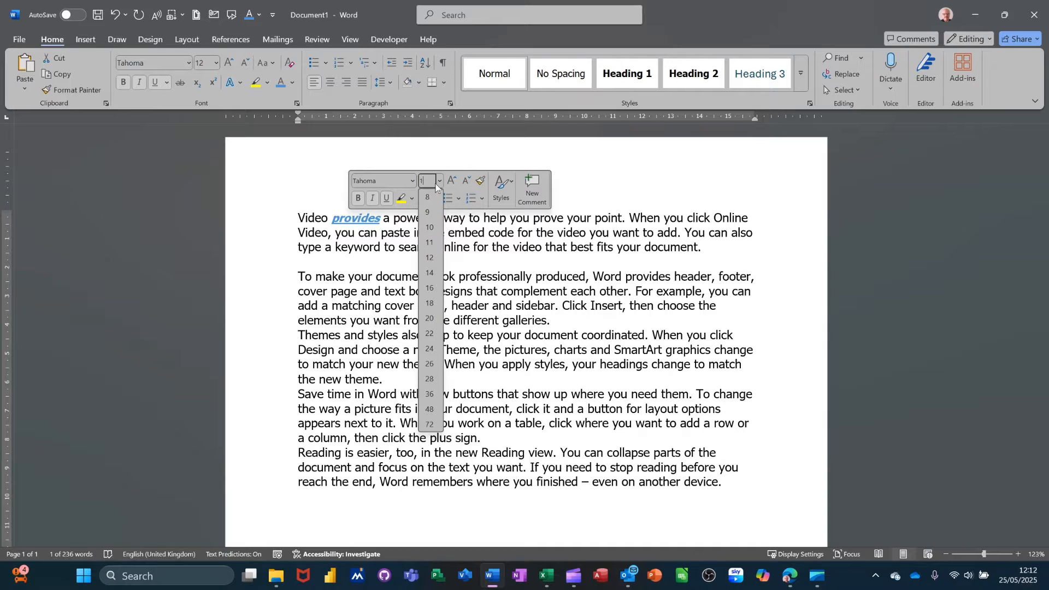
key(Return)
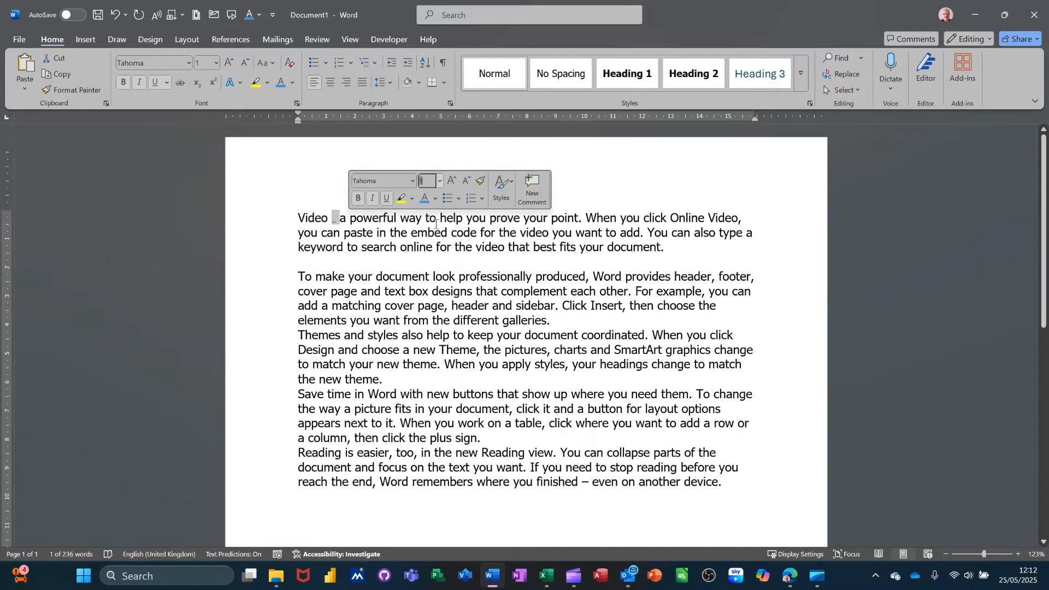
text(48)
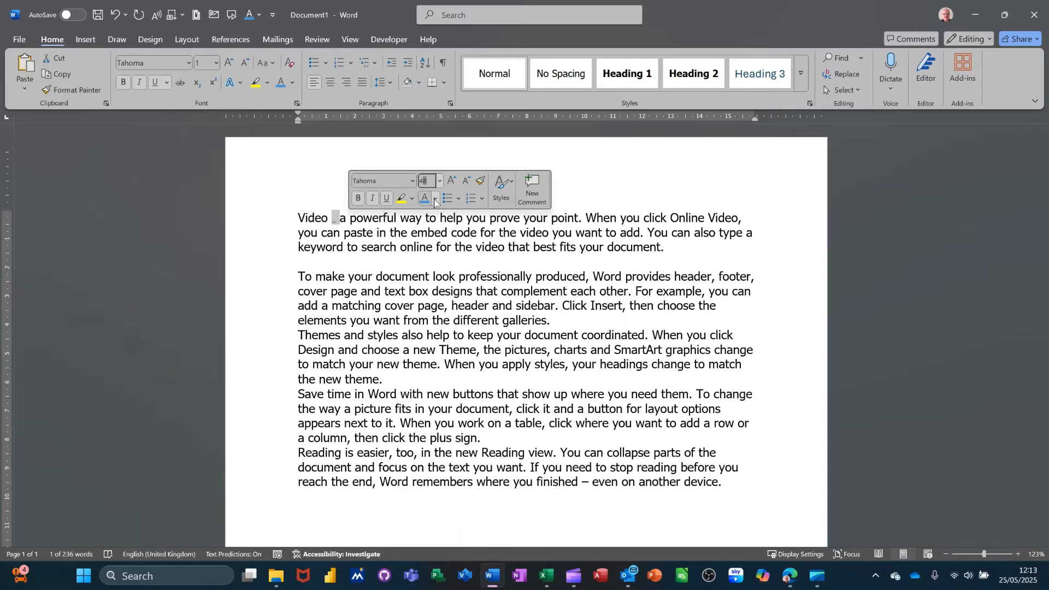
key(Return)
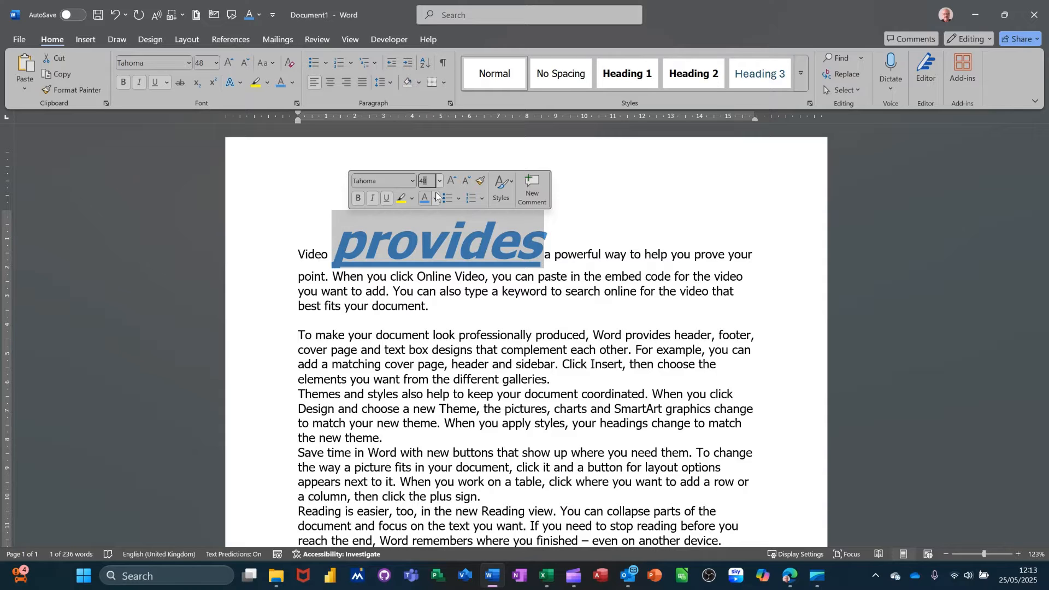
text(4)
key(Return)
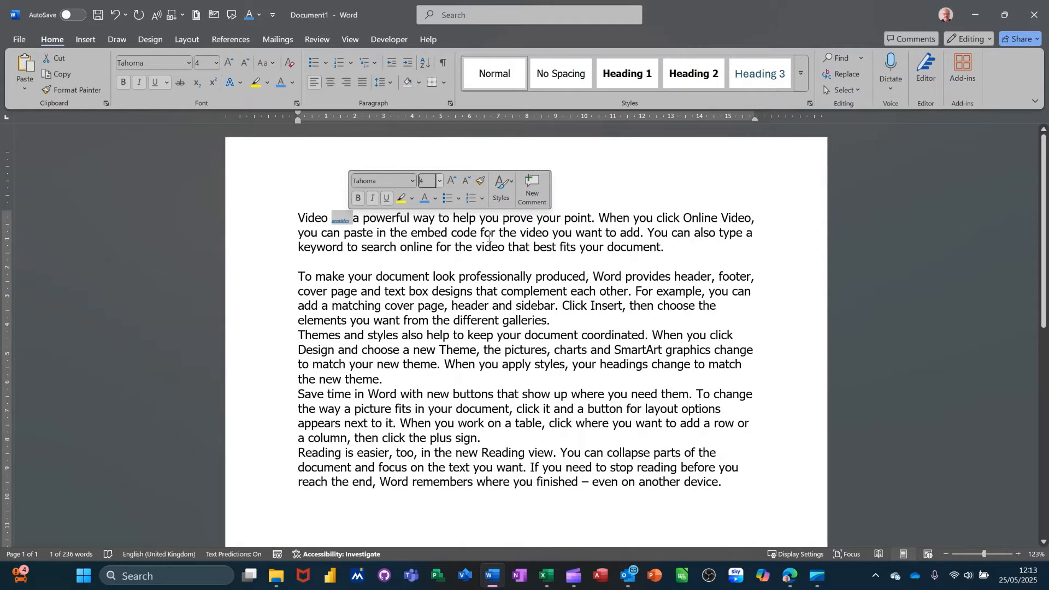
Step: Select "powerful way to help you prove", try a bullet on its paragraph, remove it and view the bullet library
drag(400, 217, 507, 221)
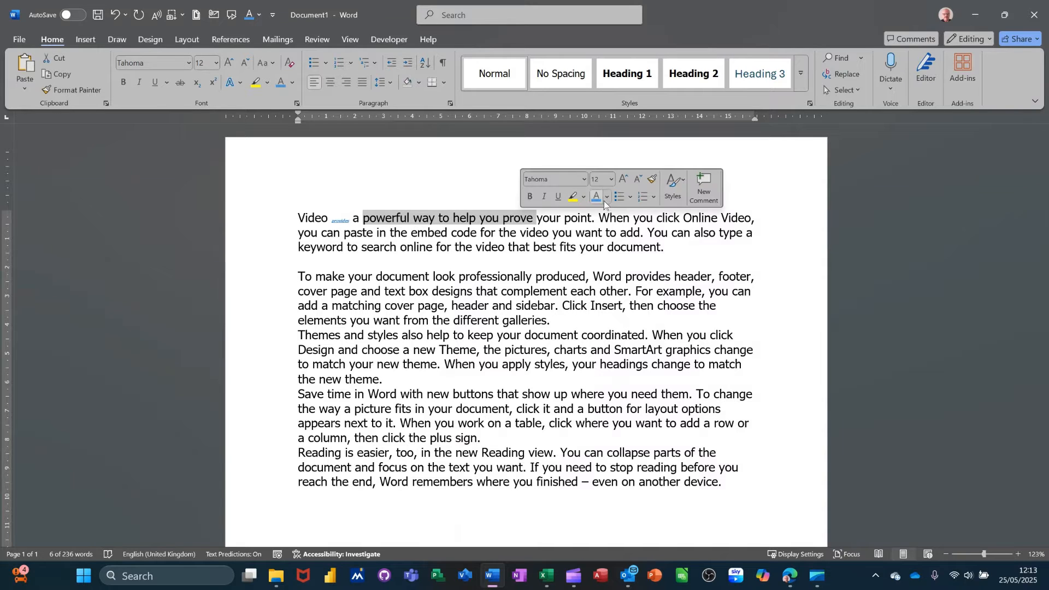
click(618, 200)
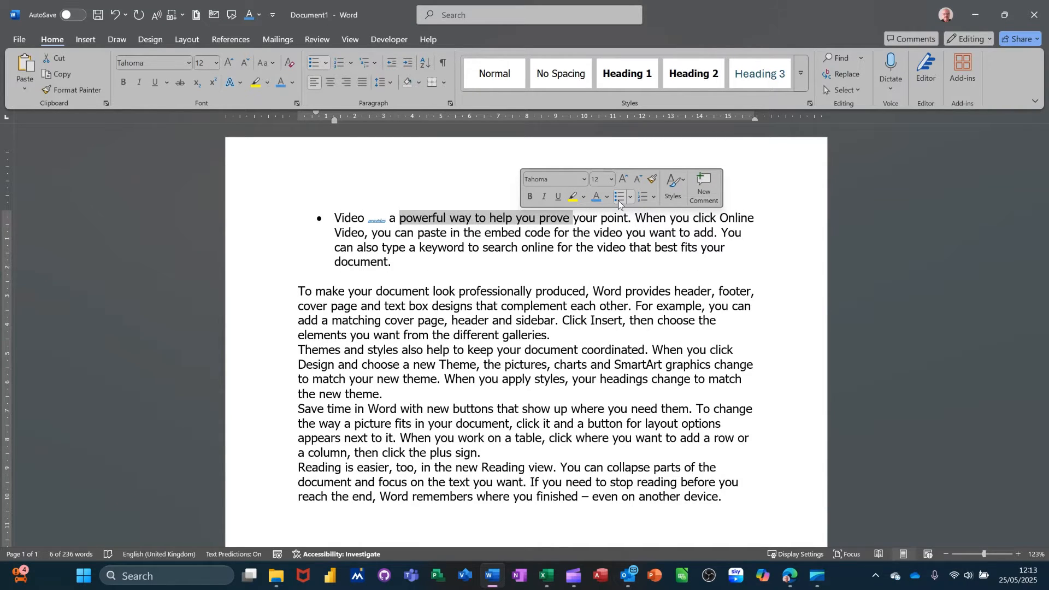
click(618, 200)
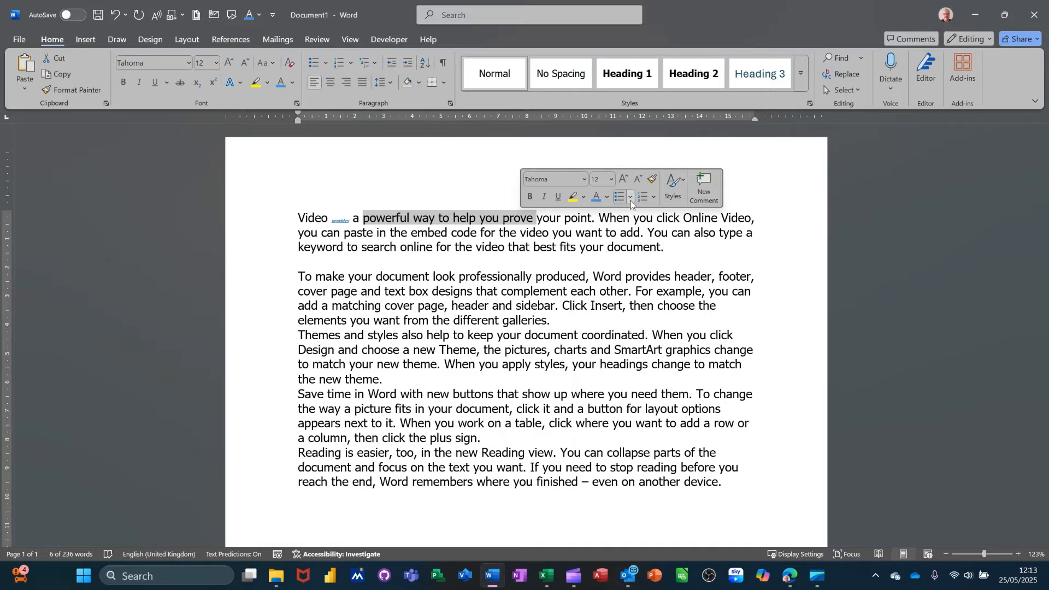
click(631, 199)
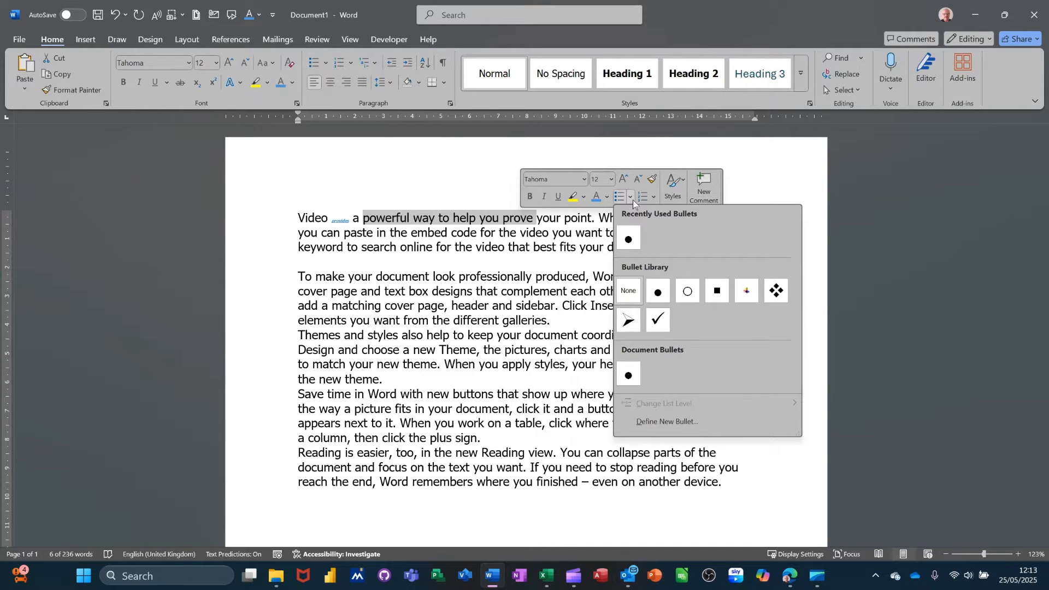
click(631, 199)
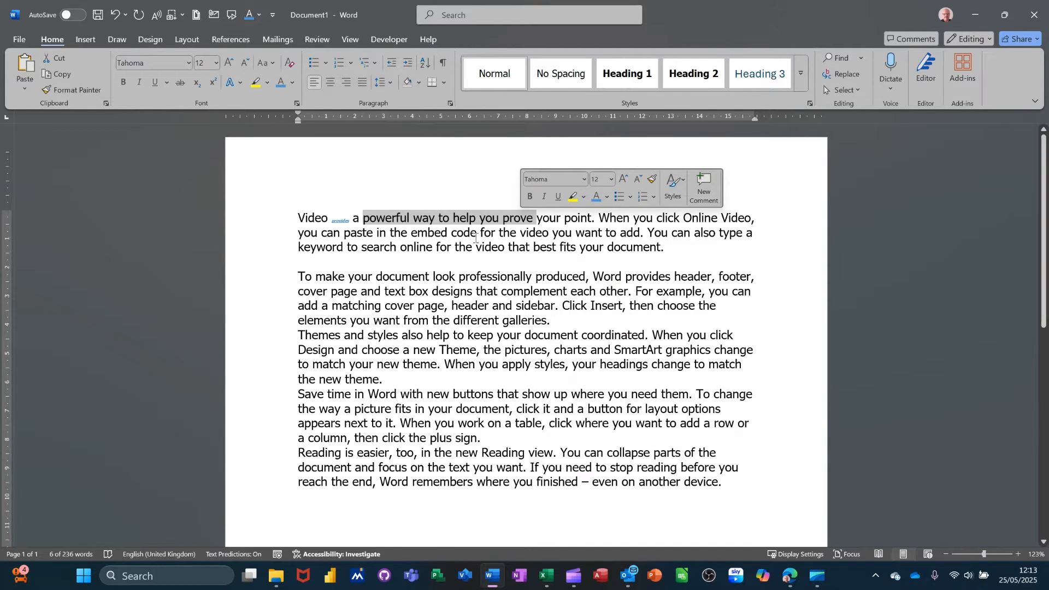
click(451, 238)
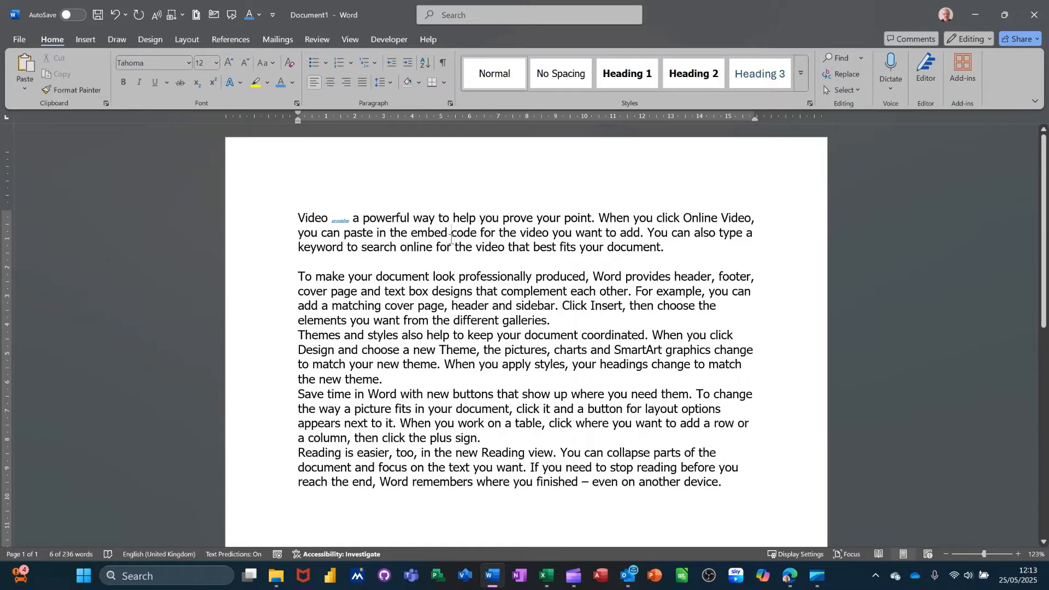
Step: Select the first line and the whole first paragraph from the page margin, clearing the selection each time
click(272, 218)
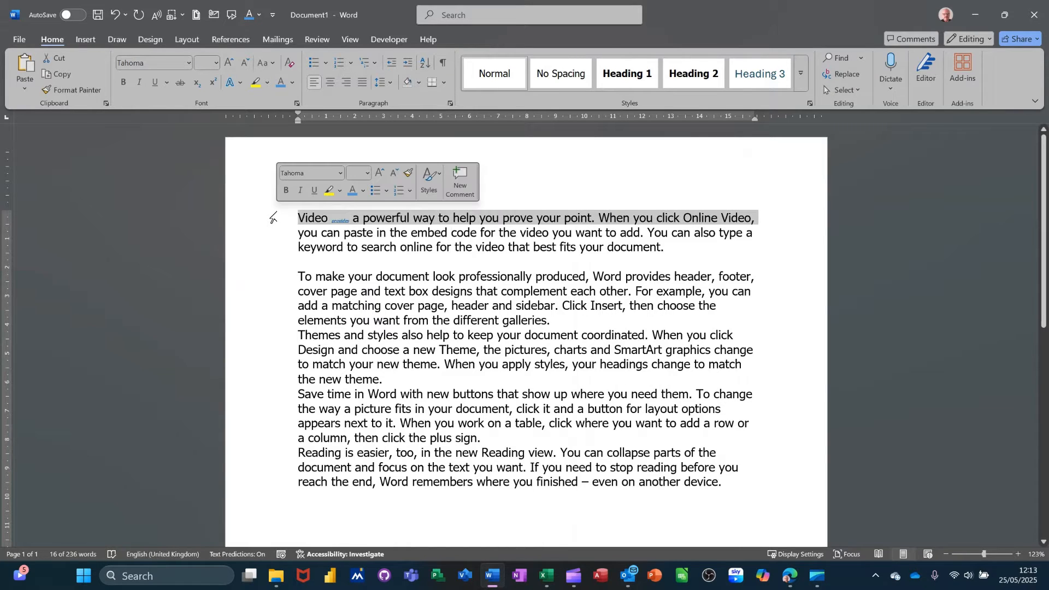
drag(272, 218, 274, 249)
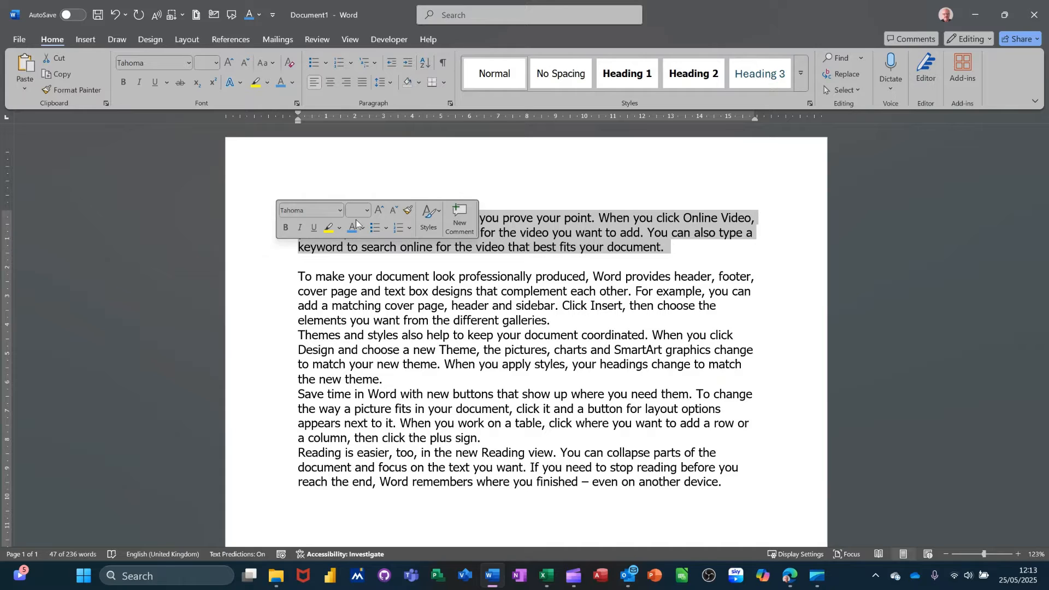
click(494, 230)
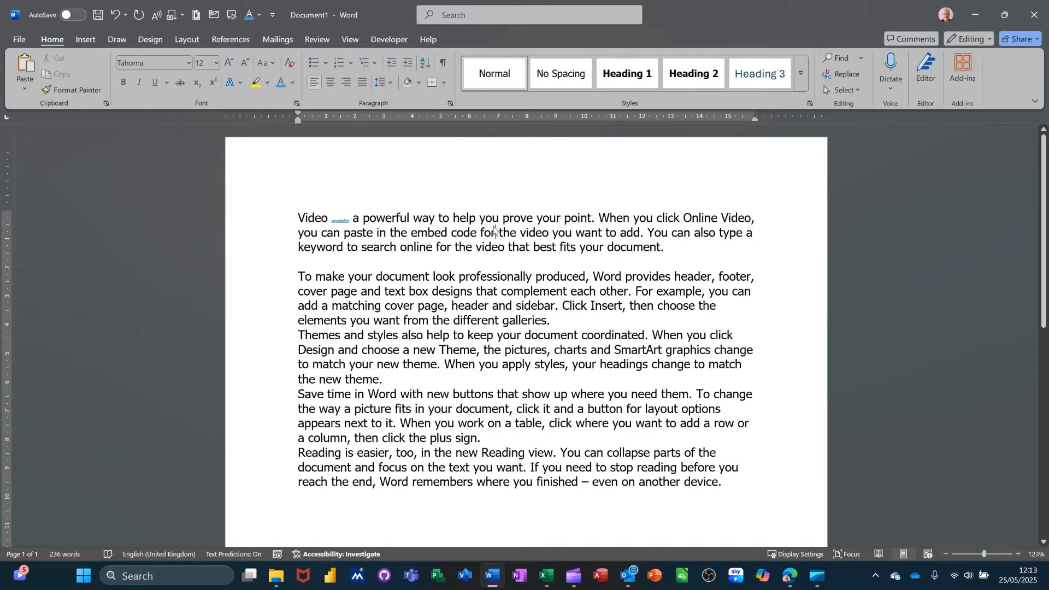
double_click(278, 223)
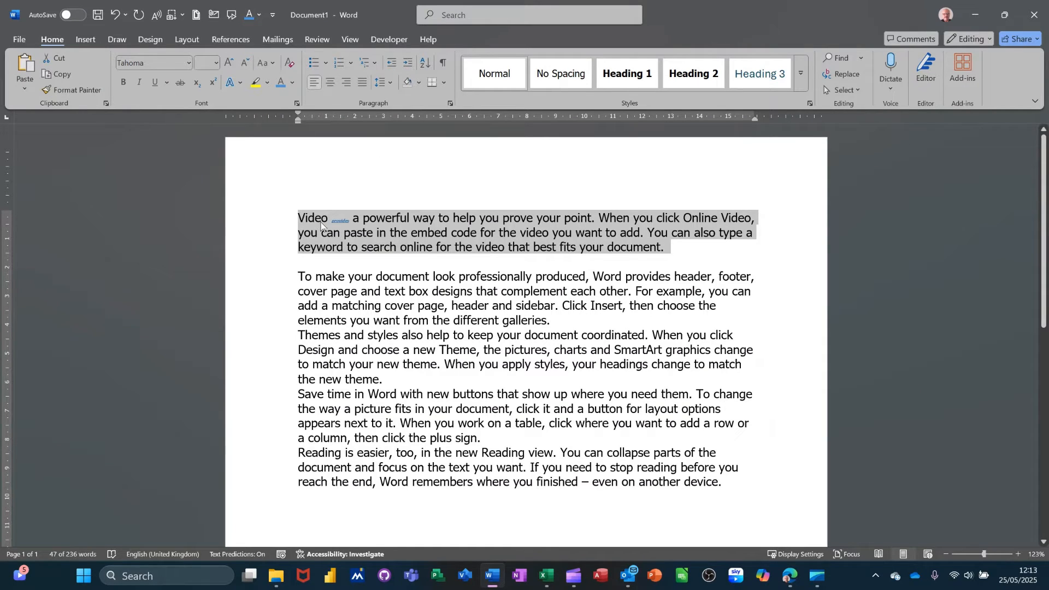
click(355, 231)
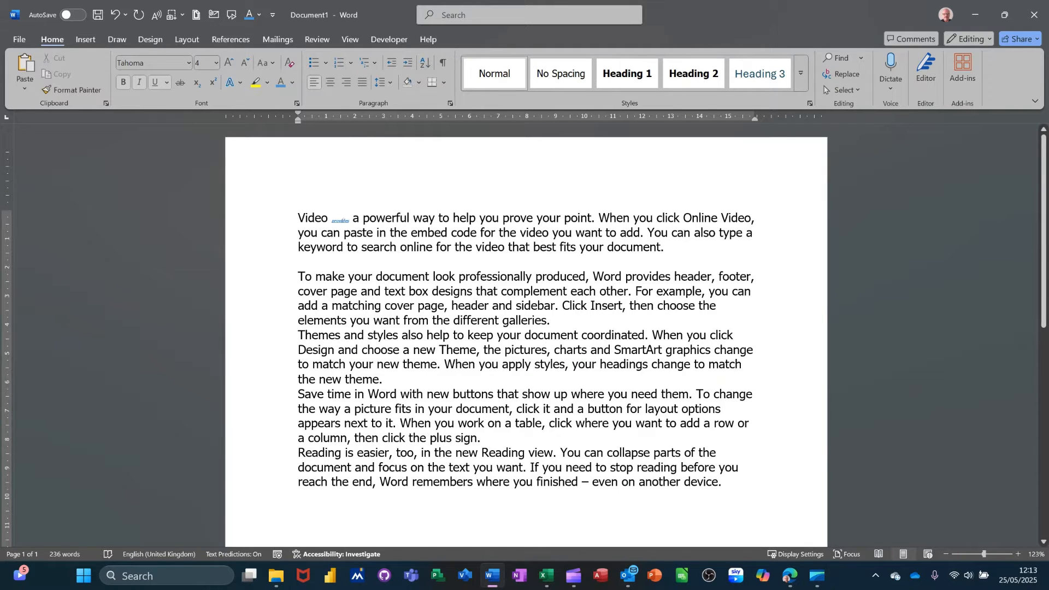
Step: Clear all character formatting from the word "provides" in the first line
double_click(340, 220)
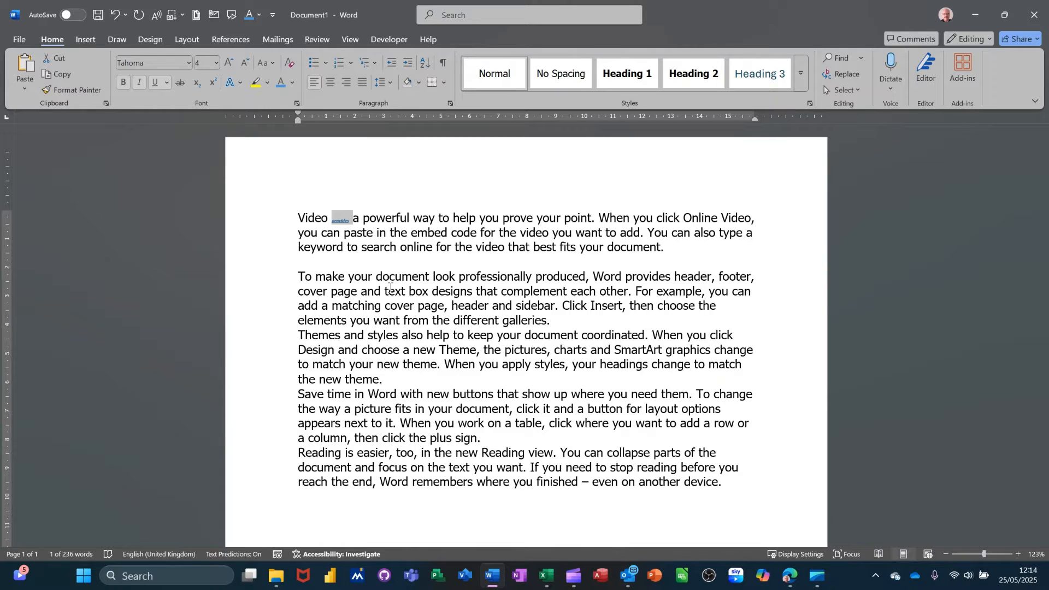
key(ctrl+space)
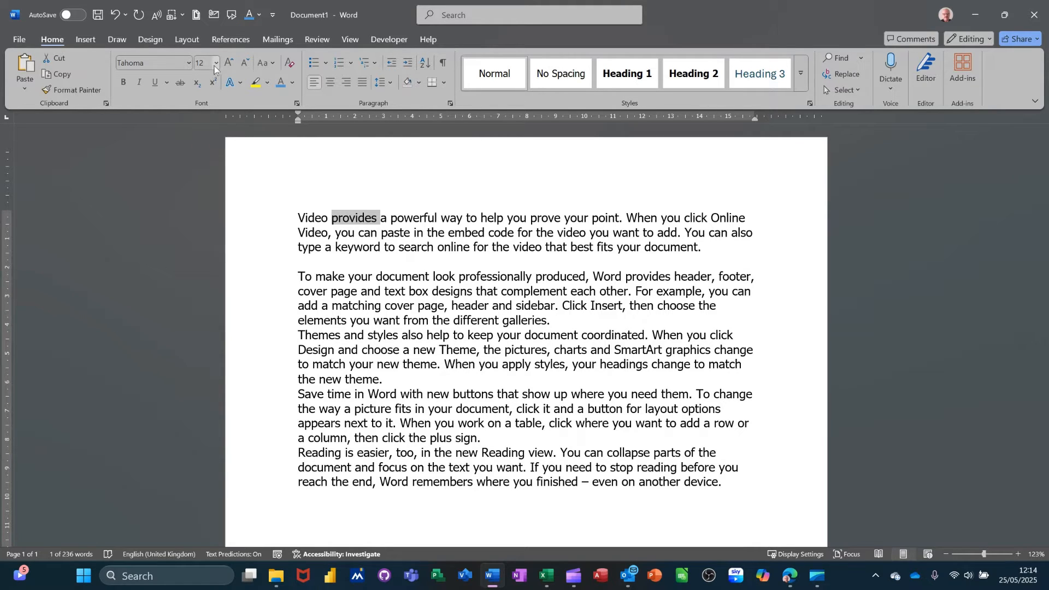
Step: Review the Paragraph dialog's indent and spacing settings and the Font dialog for the word "provides", closing each dialog
click(450, 103)
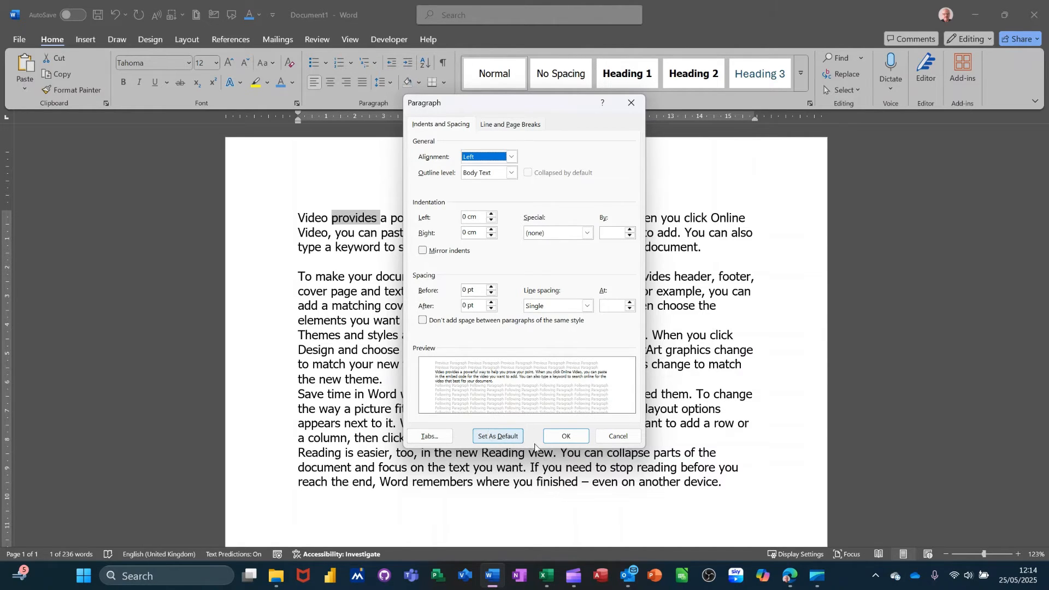
click(558, 442)
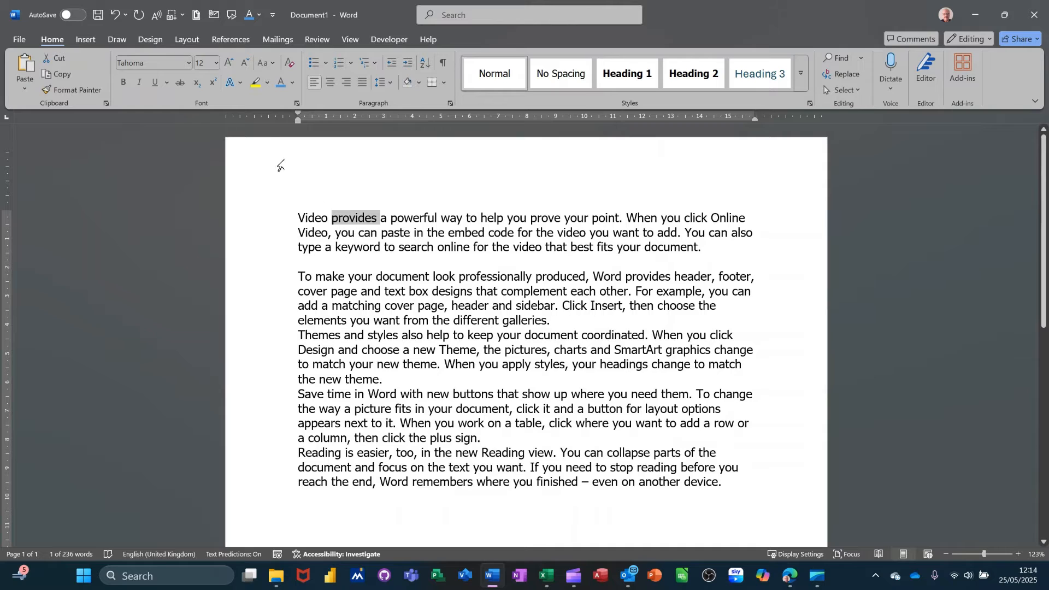
click(296, 104)
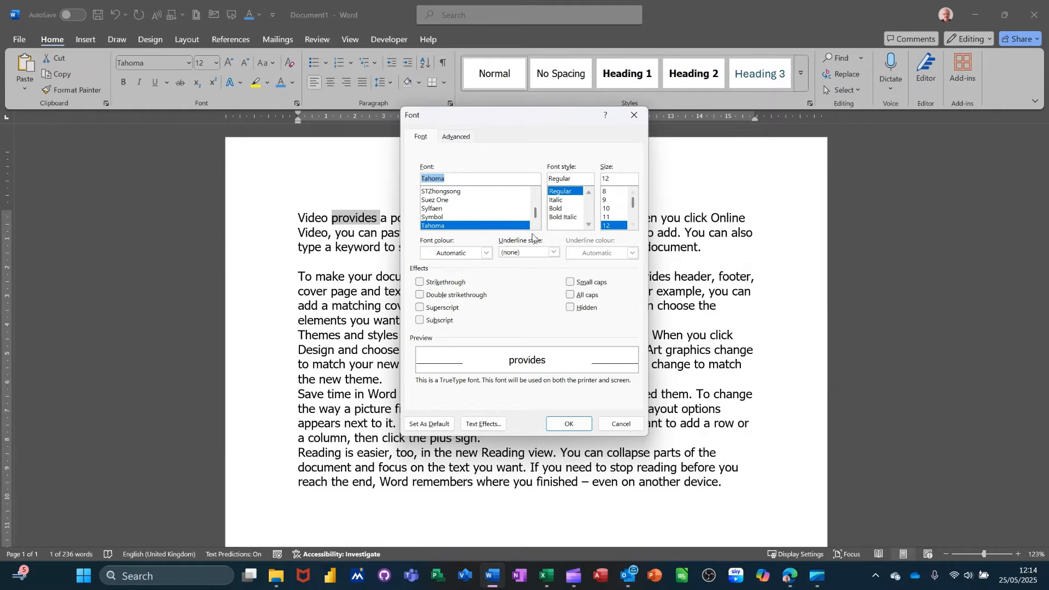
click(612, 425)
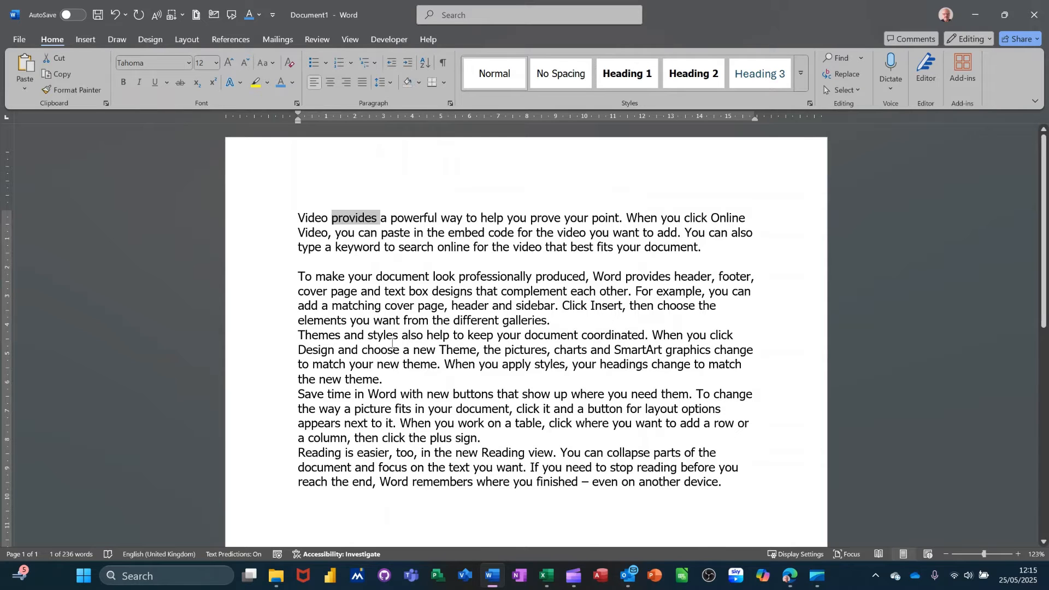
Step: Enlarge the word "provides" one point at a time to size 16, reduce it stepwise to 11, and clear the selection
key(ctrl+bracketright)
key(ctrl+bracketright)
key(ctrl+bracketright)
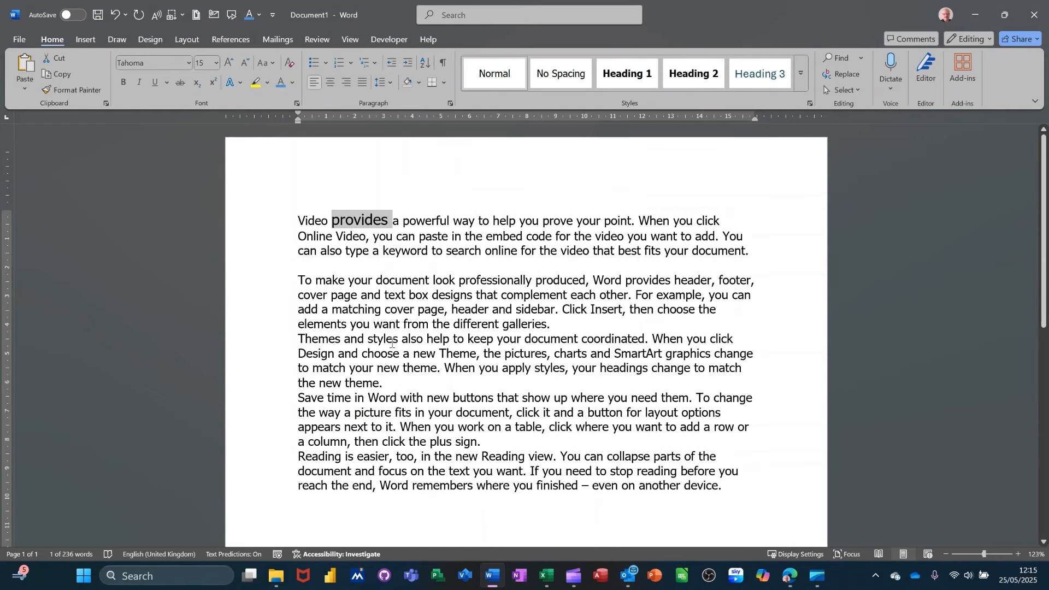
key(ctrl+bracketright)
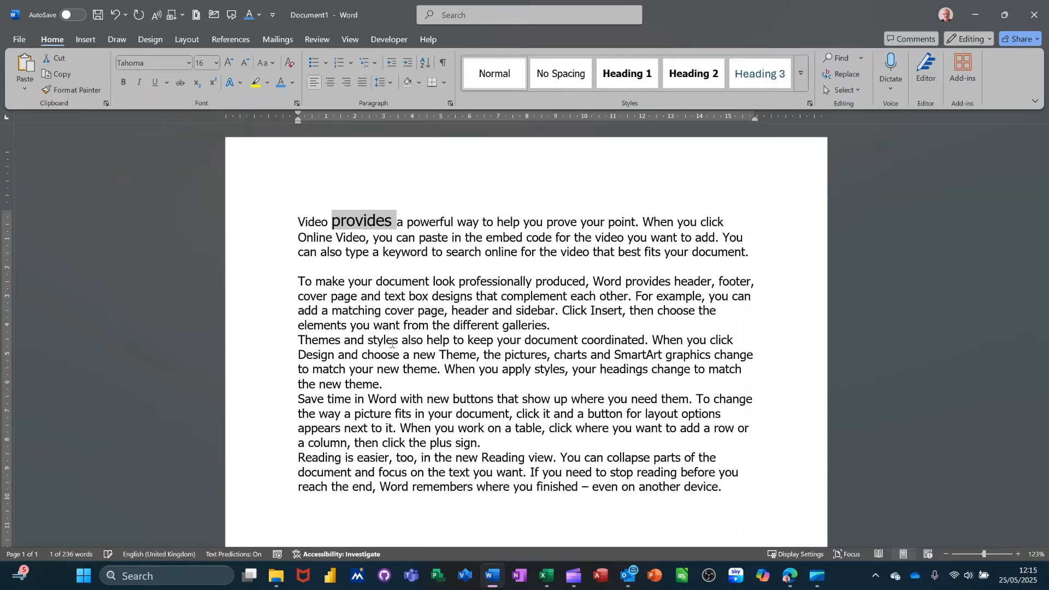
key(ctrl+bracketleft)
key(ctrl+bracketleft)
key(ctrl+bracketleft)
key(ctrl+bracketleft)
key(ctrl+bracketleft)
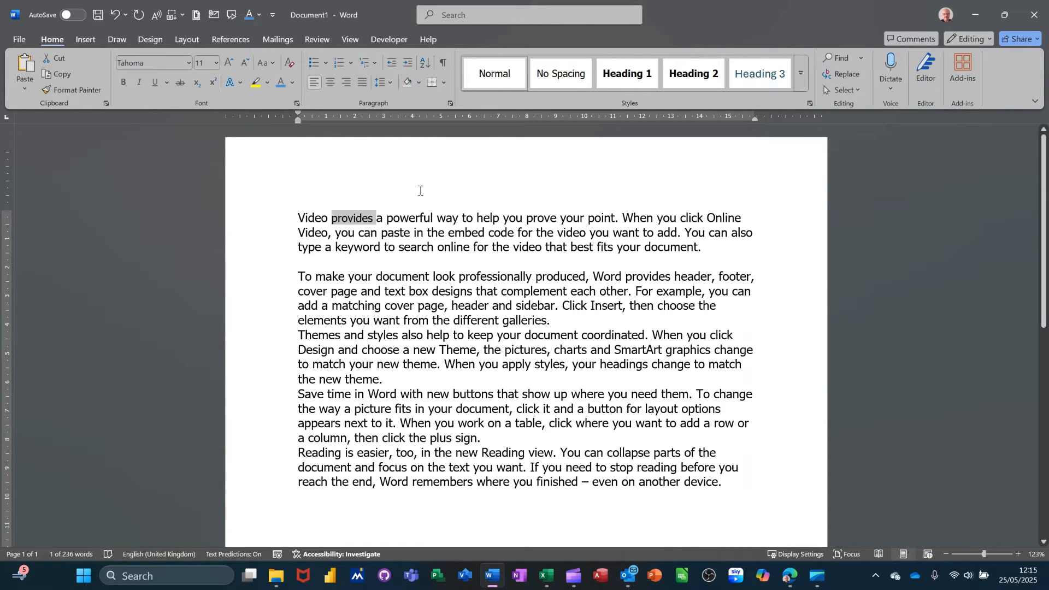
click(403, 231)
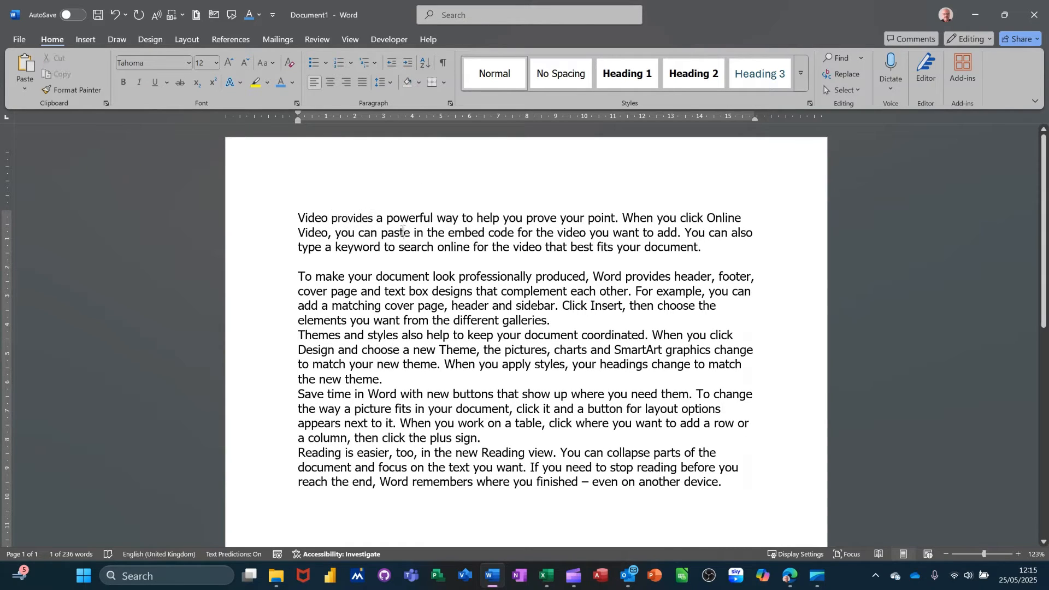
Step: Change the first line of the document and the word "you" in the second line to UPPERCASE
click(256, 223)
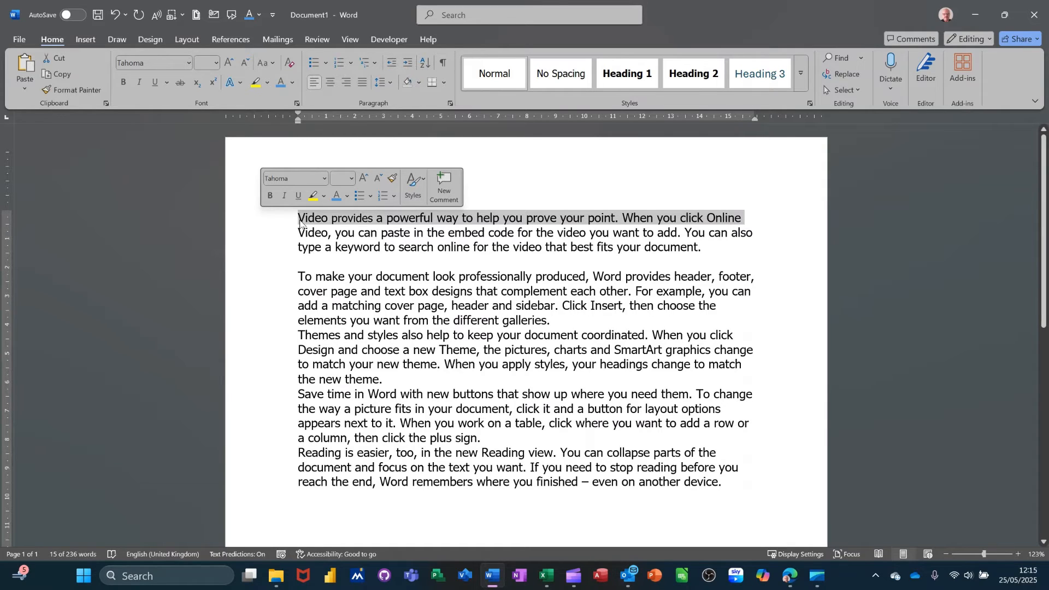
click(273, 64)
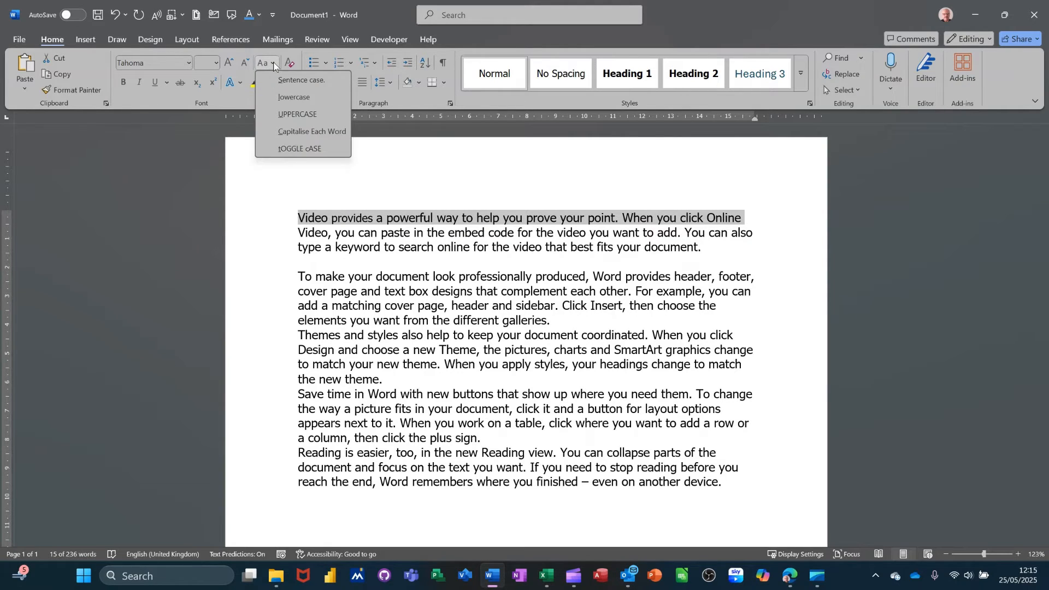
click(295, 114)
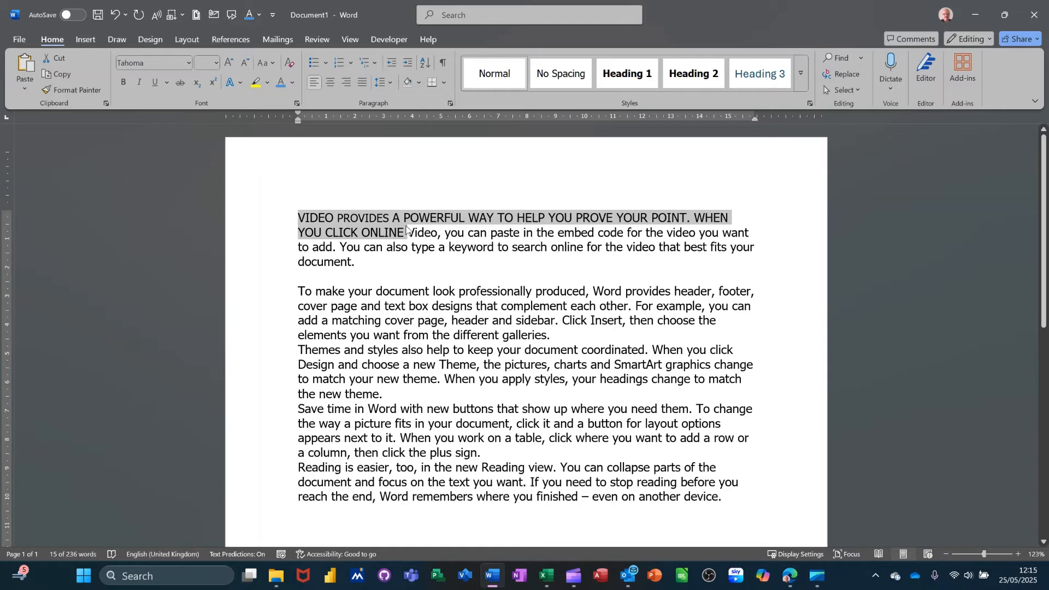
triple_click(460, 235)
double_click(457, 236)
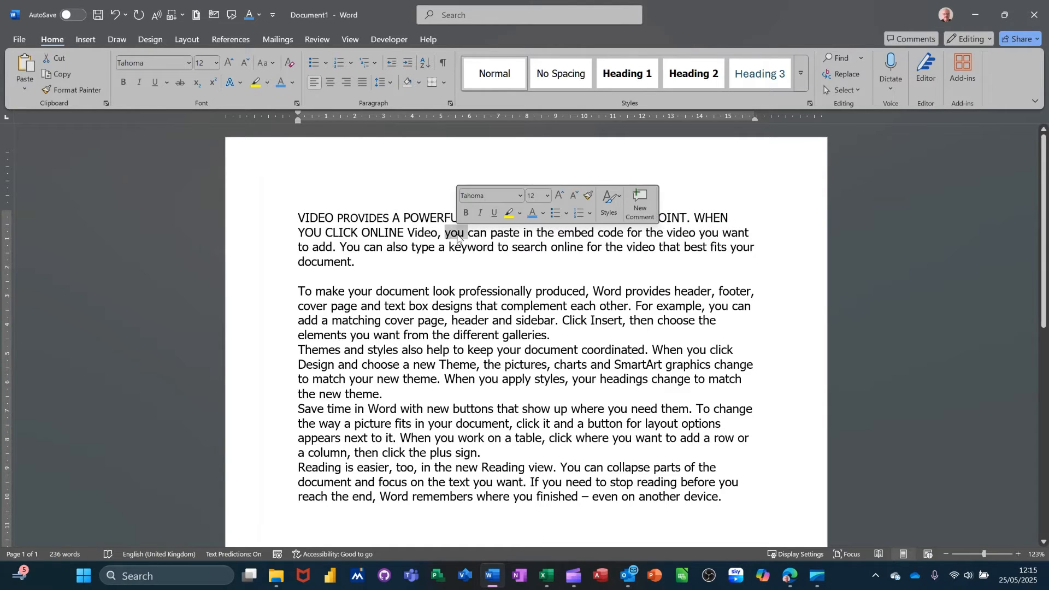
click(273, 63)
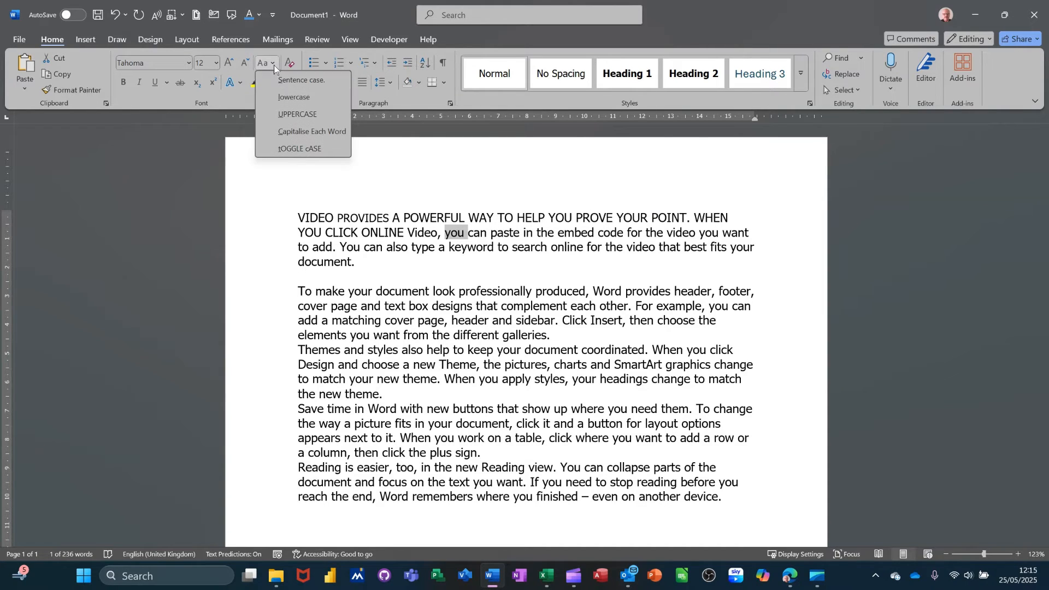
click(306, 115)
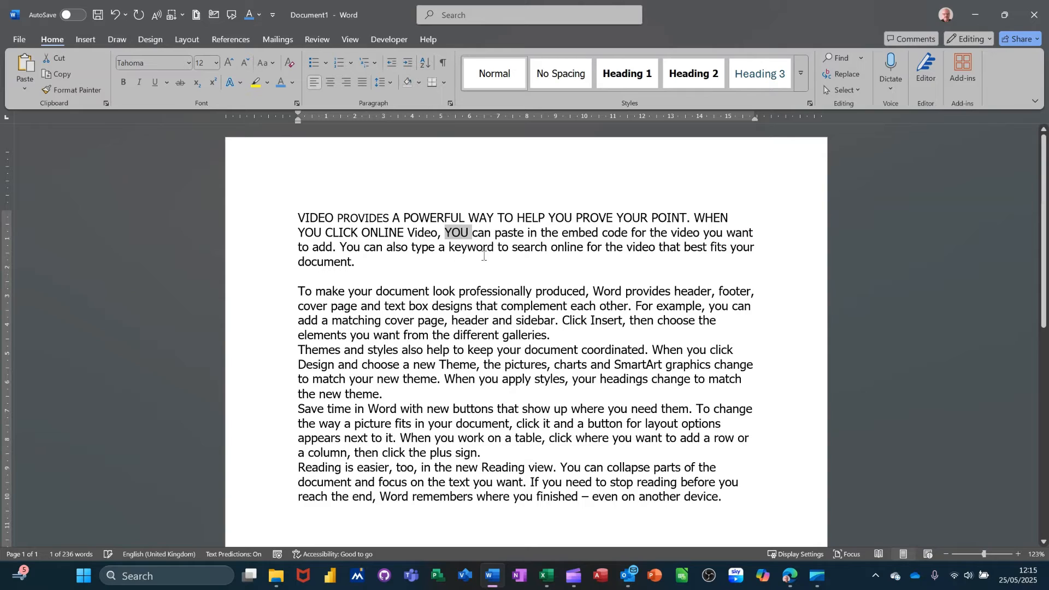
Step: Change the whole first paragraph to Sentence case and clear the selection
double_click(254, 220)
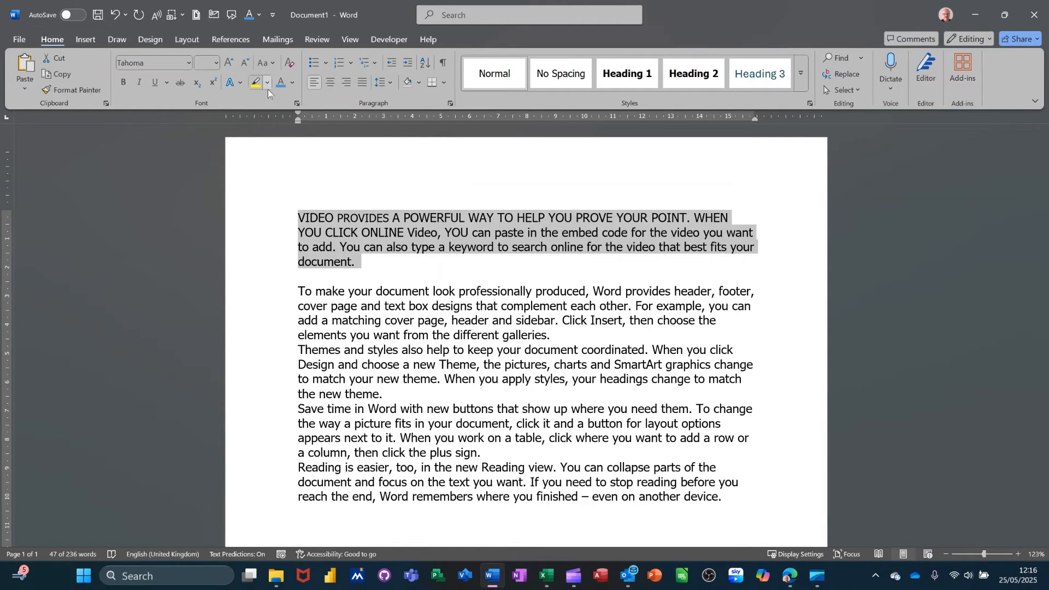
click(272, 63)
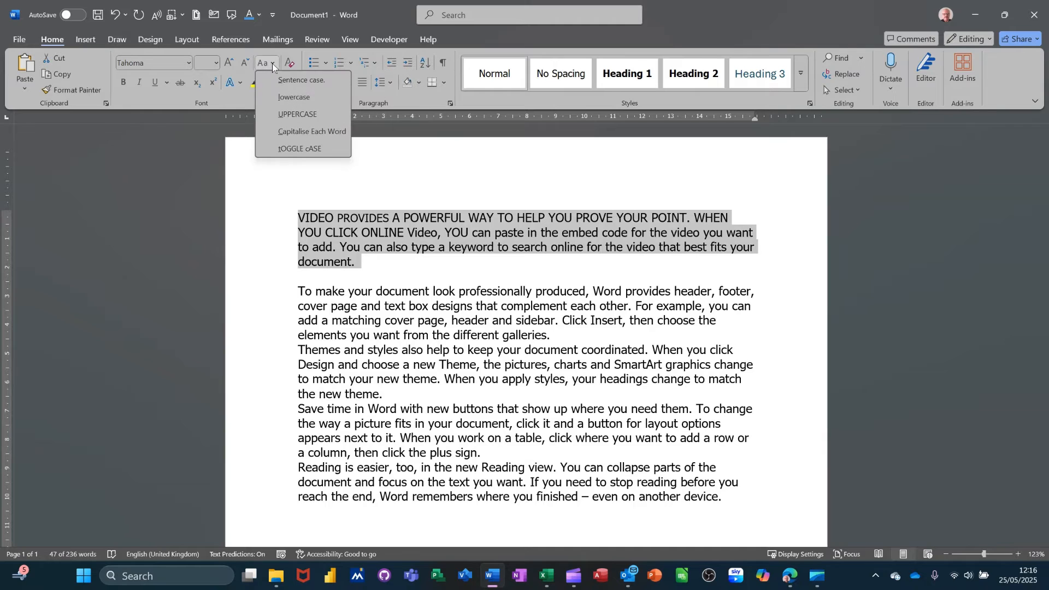
click(299, 81)
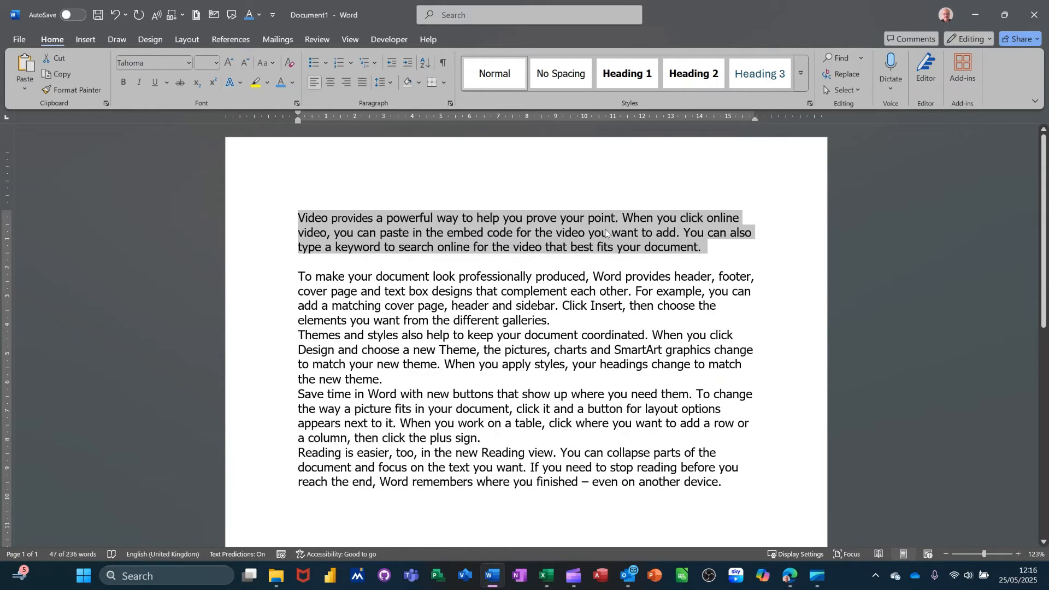
click(625, 220)
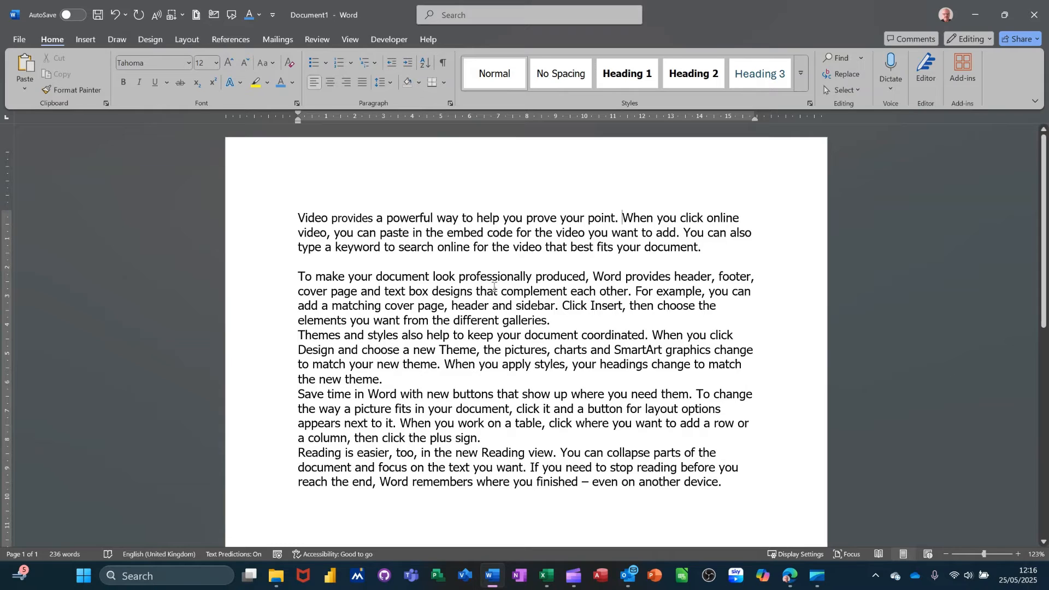
Step: Change the word "professionally" in the second paragraph to UPPERCASE and deselect it
double_click(477, 278)
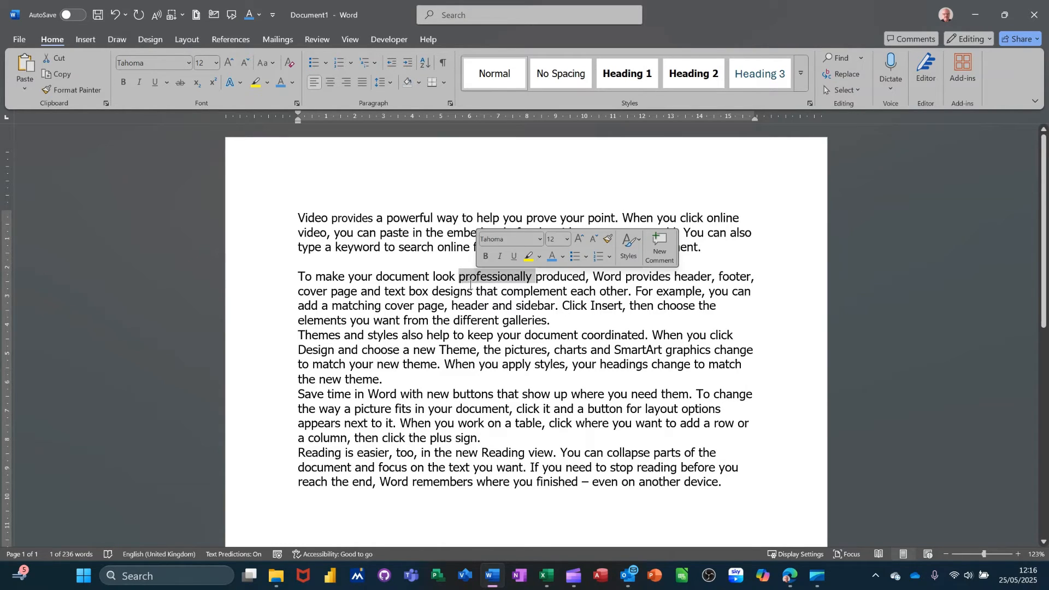
click(273, 63)
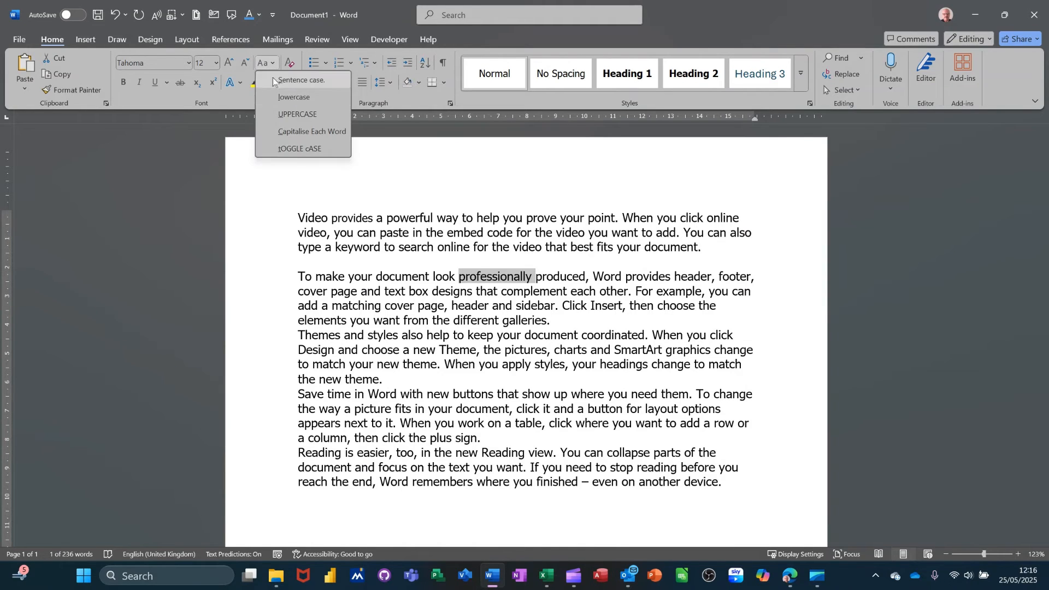
click(304, 113)
key(Right)
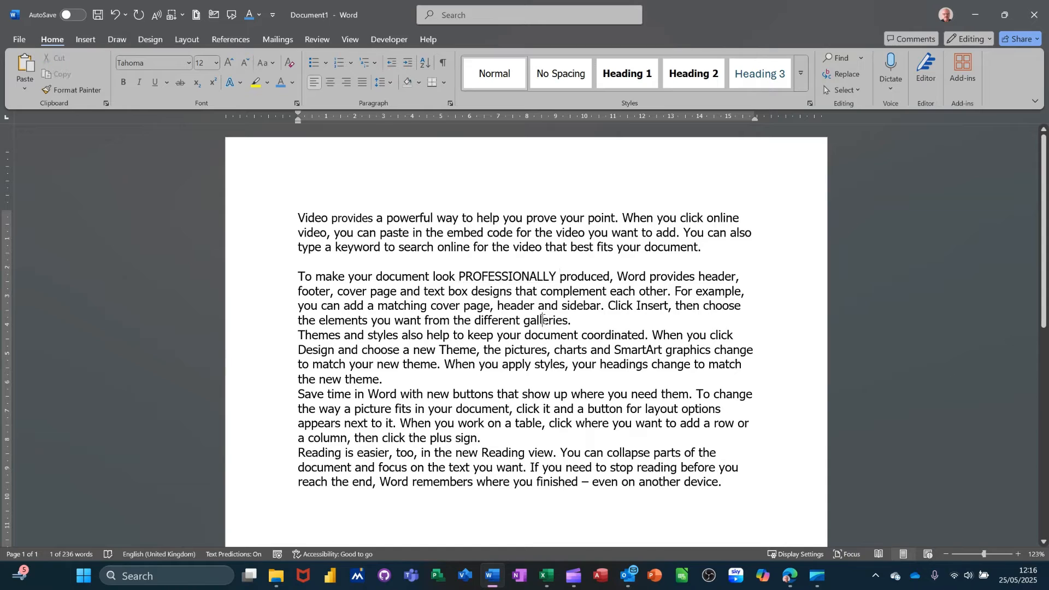
Step: Select the whole second paragraph and view the available Change Case options
click(547, 317)
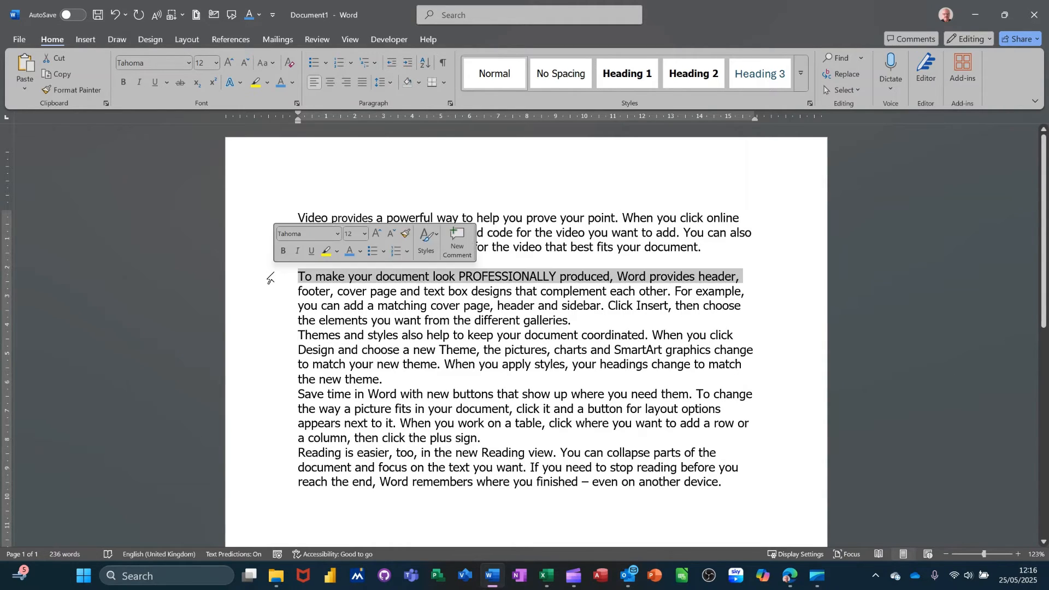
double_click(269, 279)
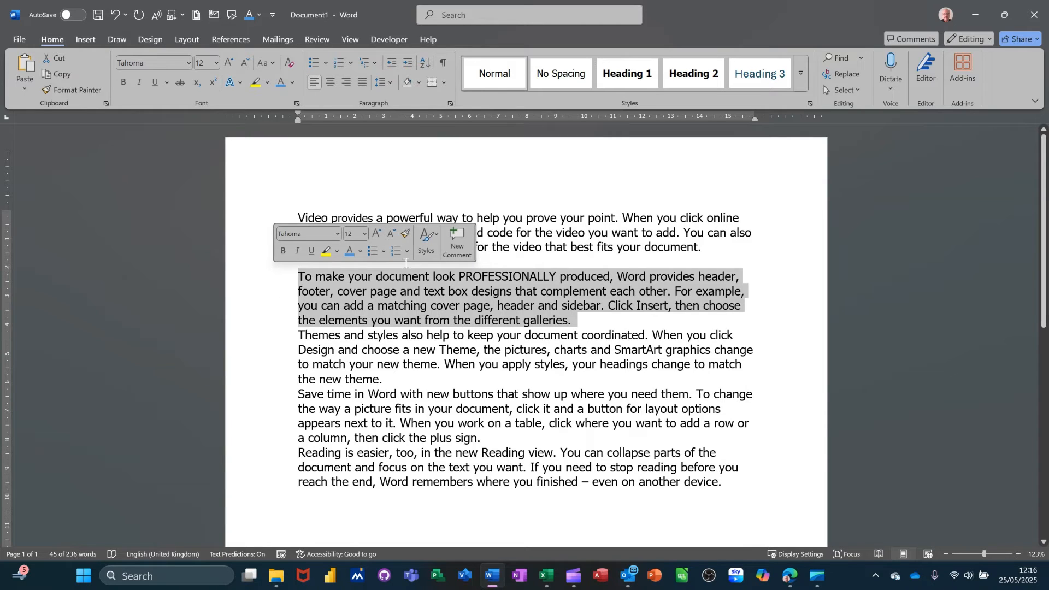
click(276, 64)
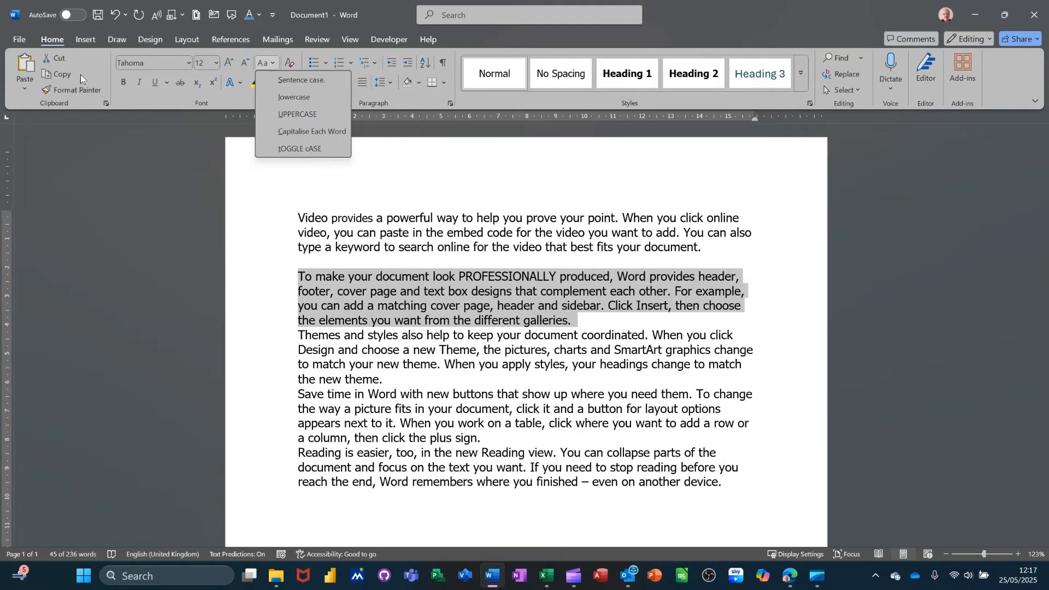
Step: Review the AutoCorrect capitalisation settings within the Proofing options, cancelling out of both dialogs
click(19, 38)
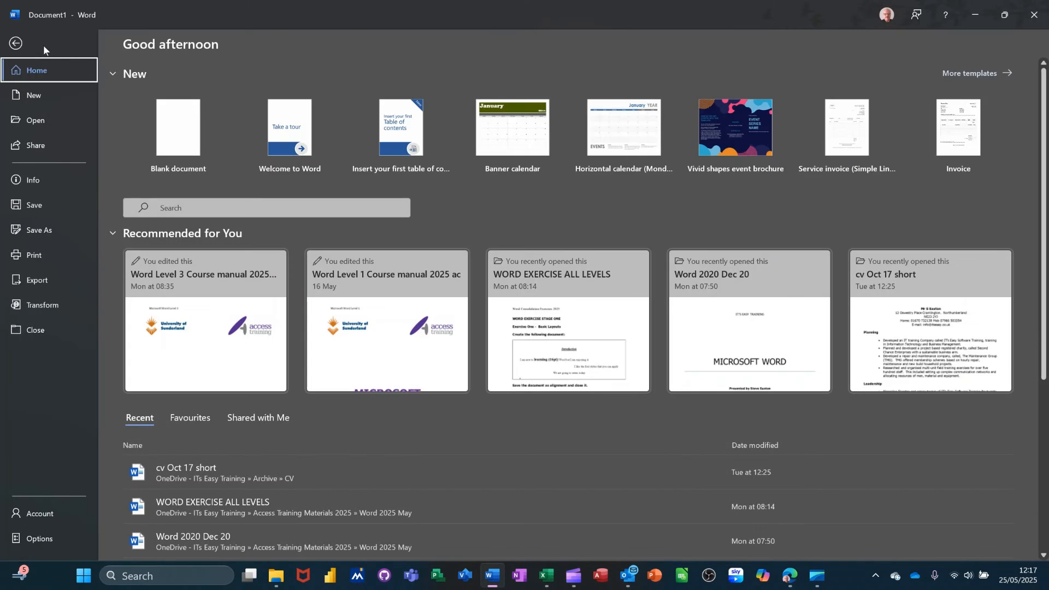
click(30, 539)
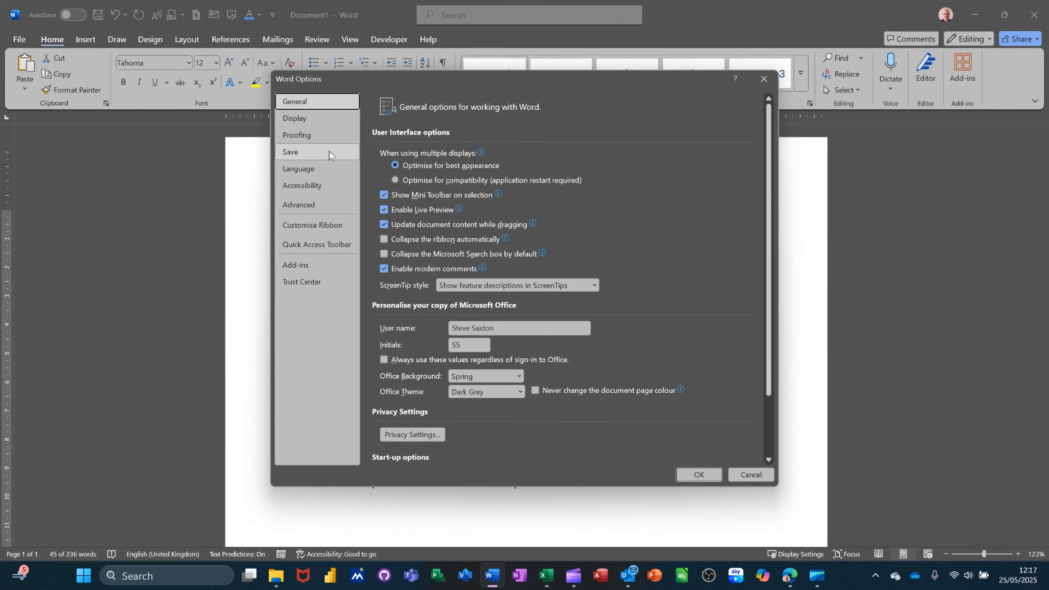
click(312, 135)
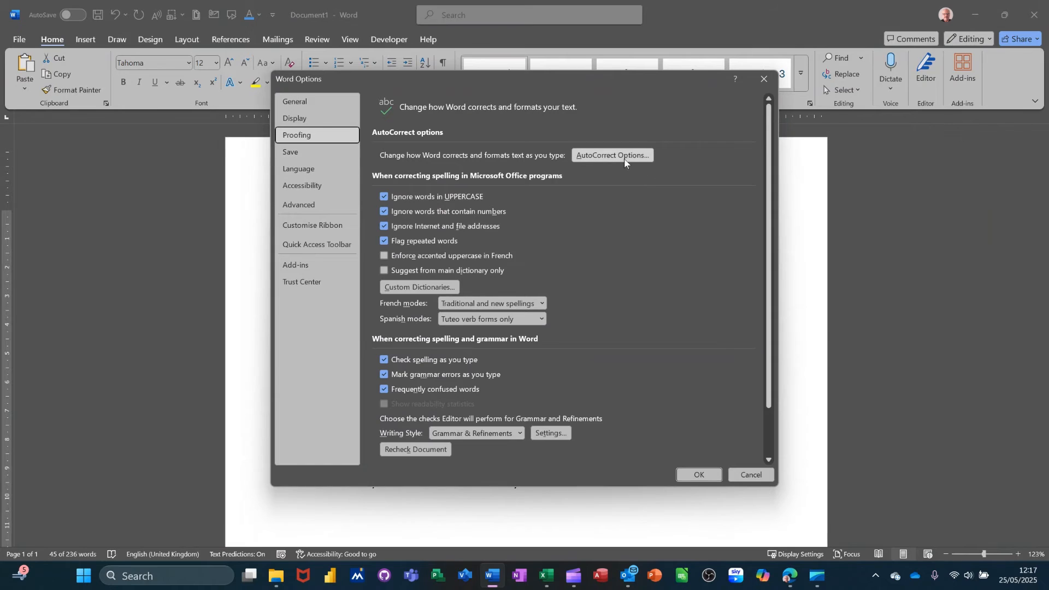
click(605, 156)
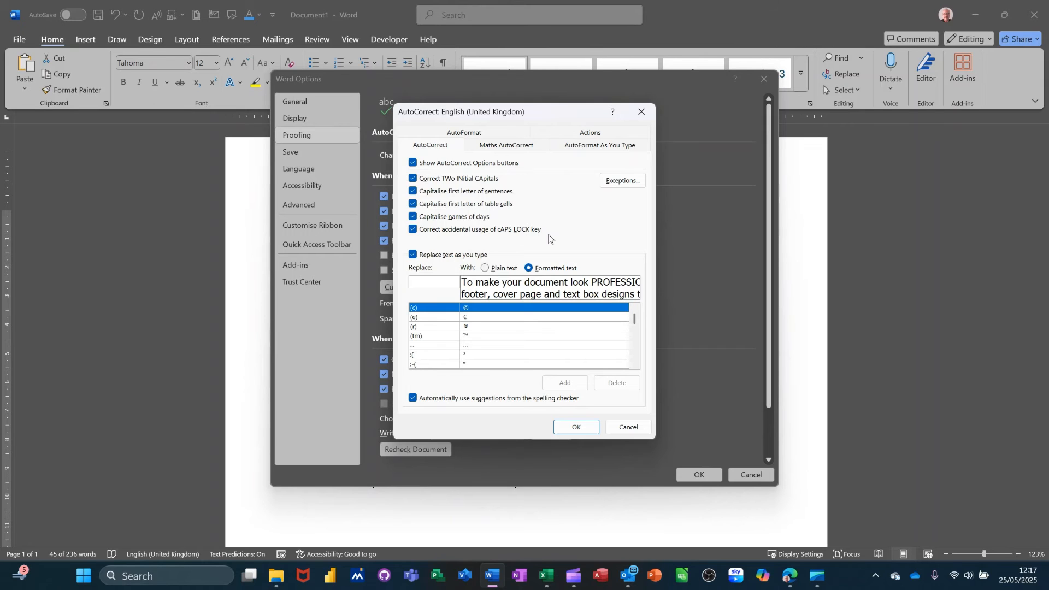
click(625, 428)
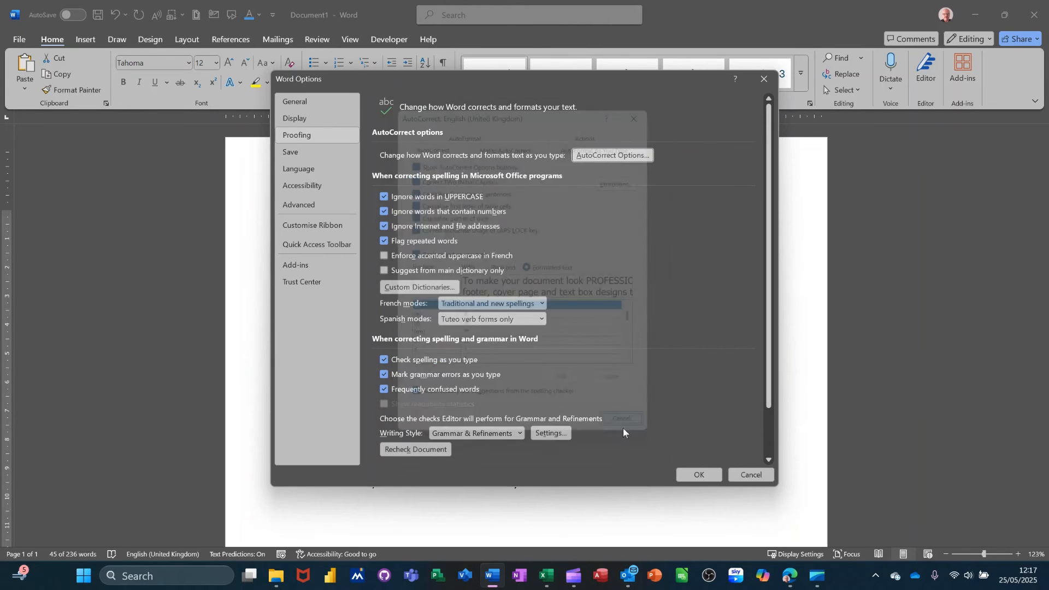
click(737, 476)
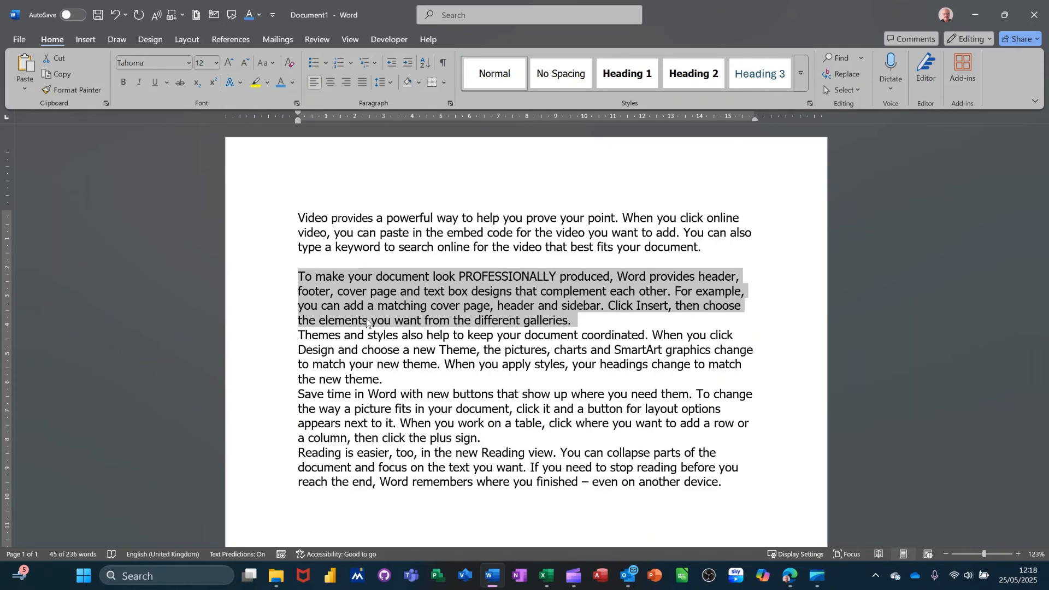
Step: Cycle the selected second paragraph through uppercase, lowercase and sentence case, ending on lowercase
key(shift+F3)
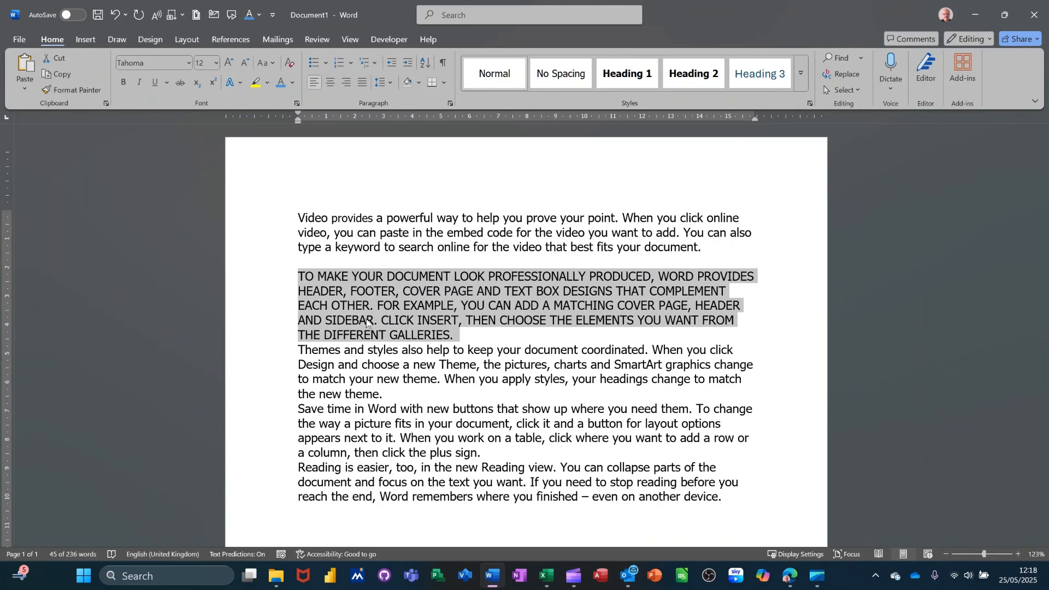
key(shift+F3)
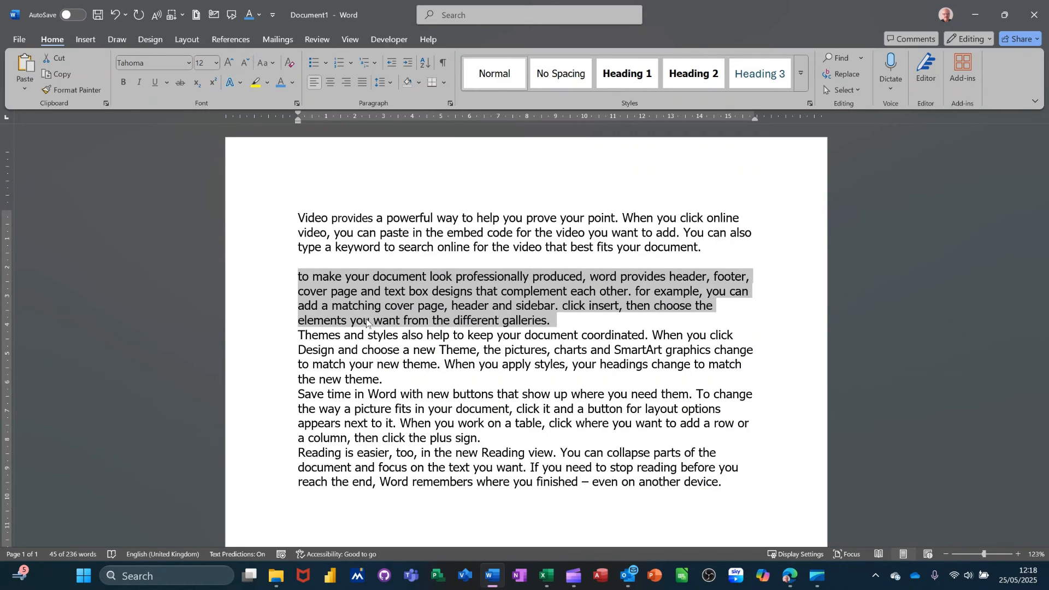
key(shift+F3)
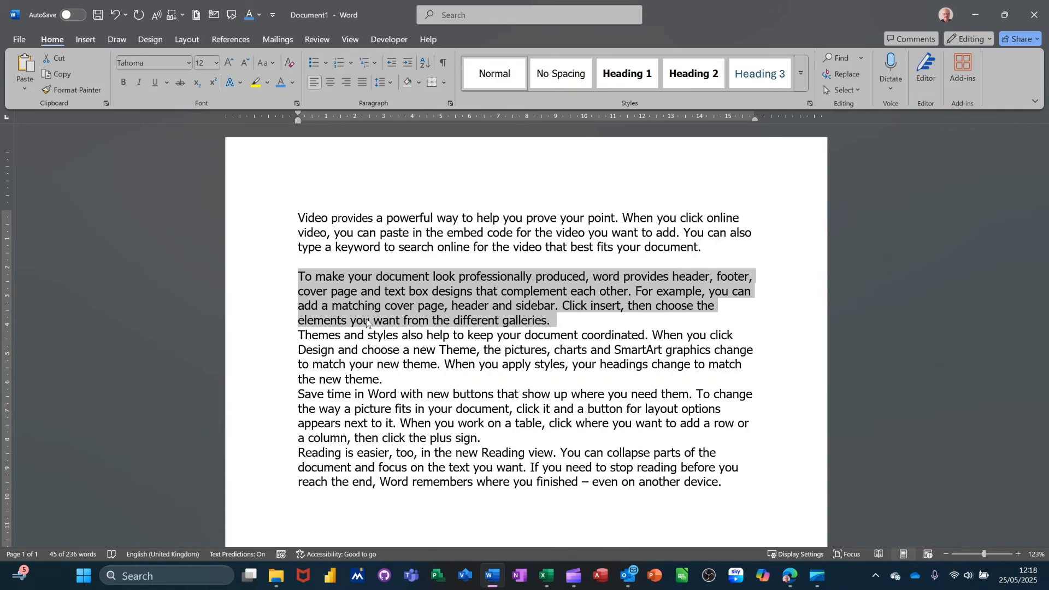
key(shift+F3)
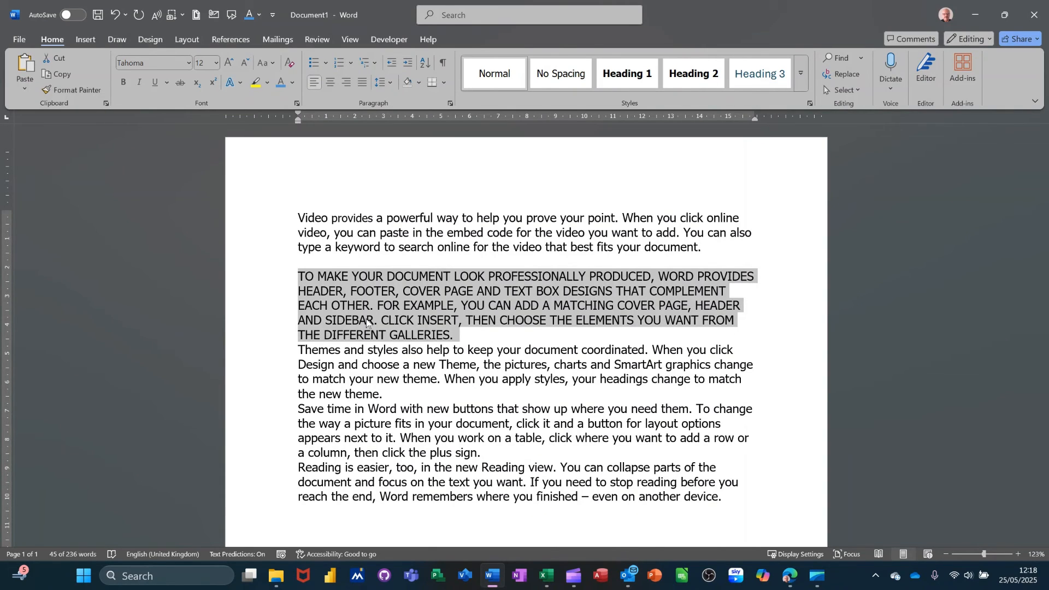
key(shift+F3)
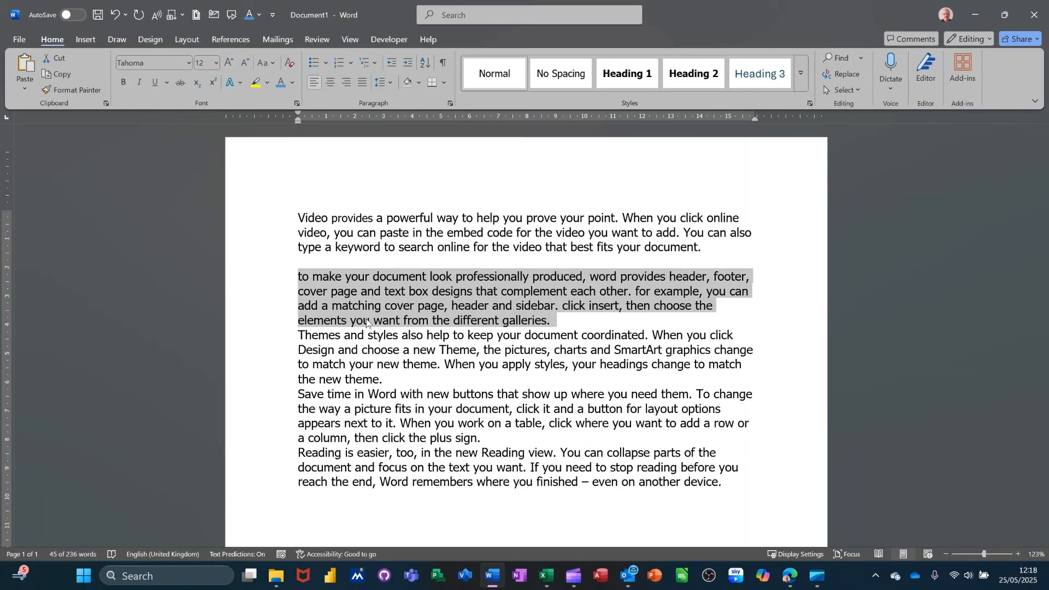
Step: Change the selected second paragraph from lowercase to sentence case and deselect it
key(shift+F3)
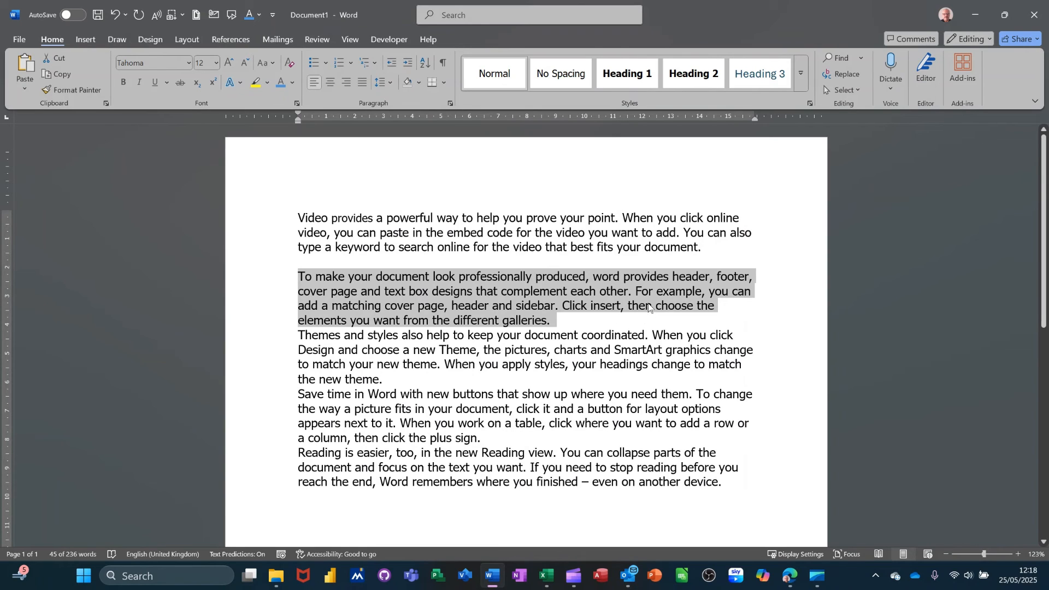
click(530, 295)
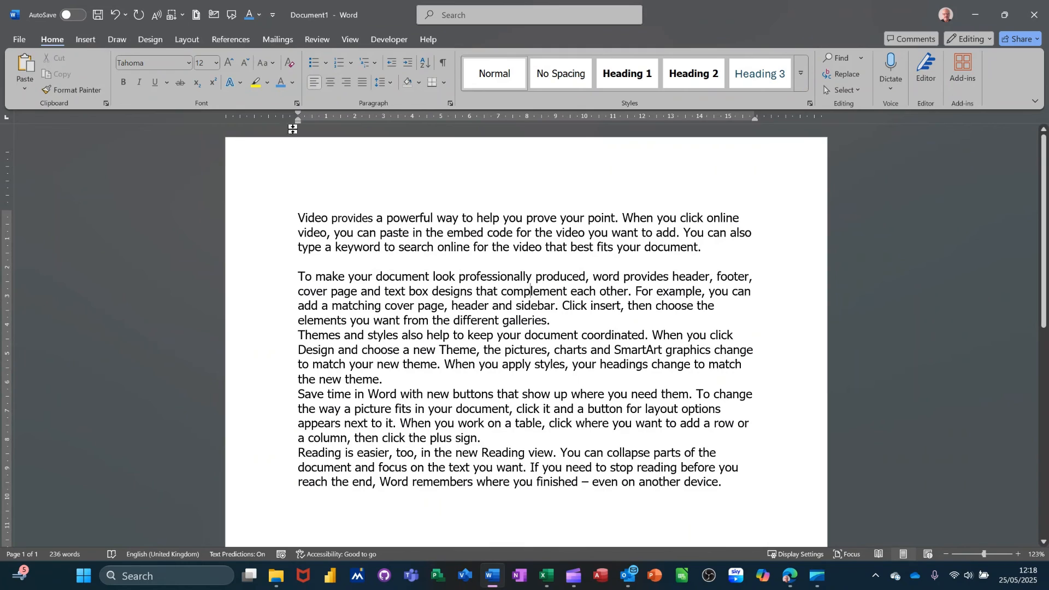
Step: Review the available Change Case options with no text selected, closing the list without applying any of them
click(266, 62)
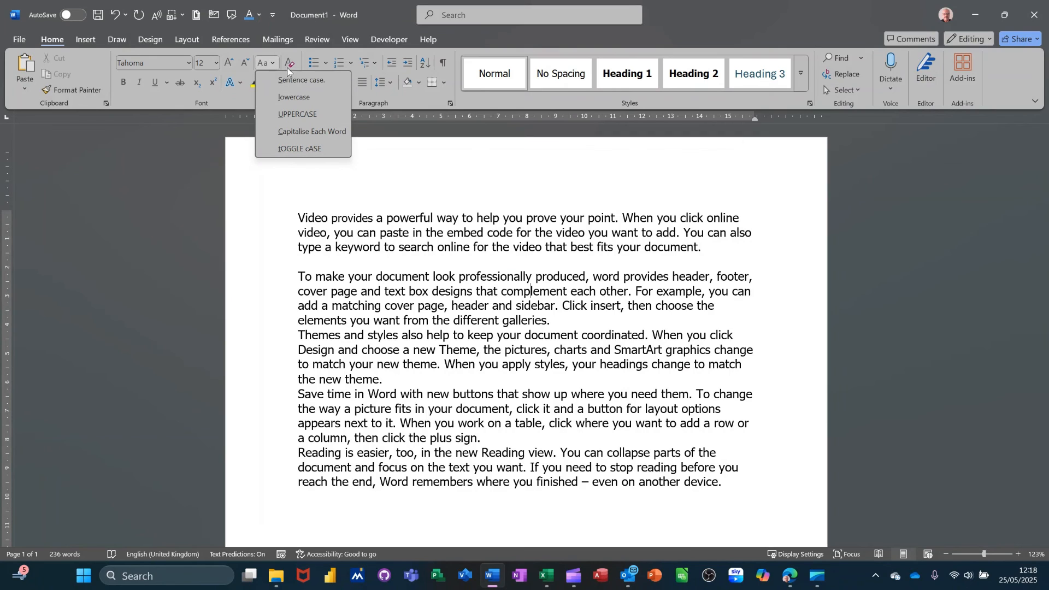
click(272, 64)
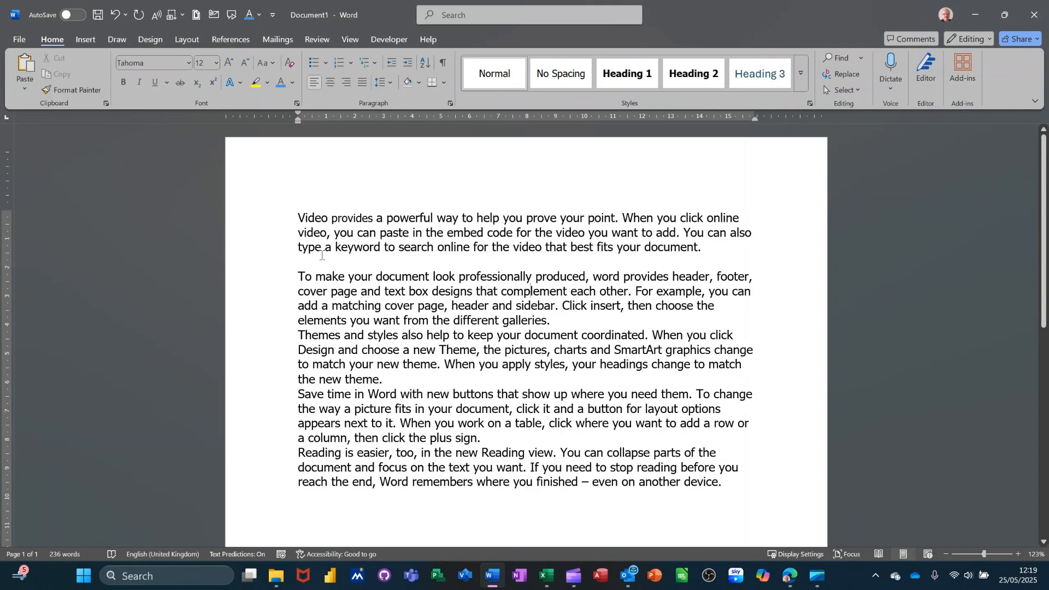
click(274, 65)
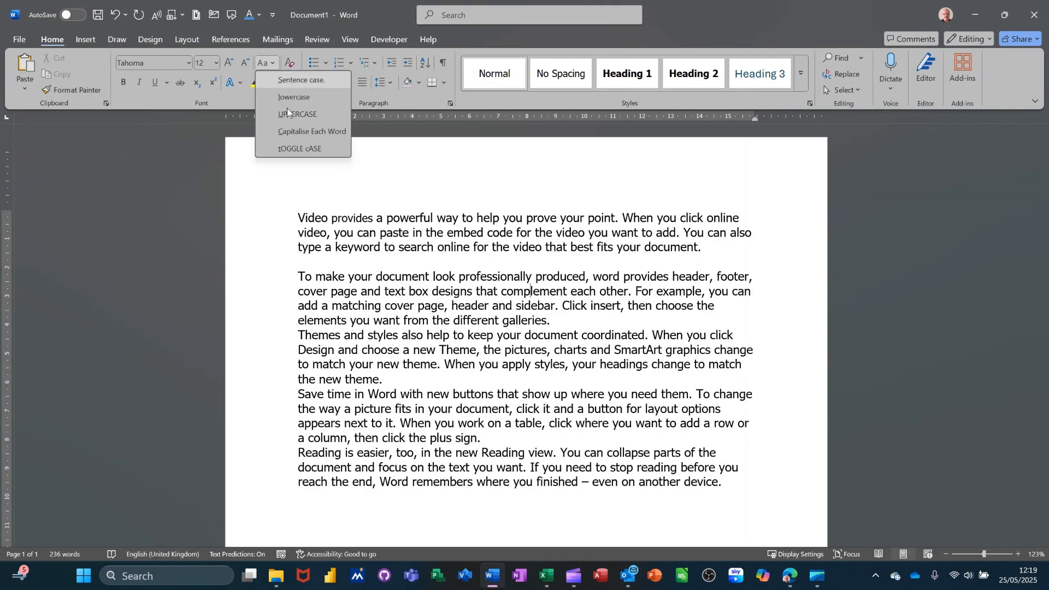
click(392, 271)
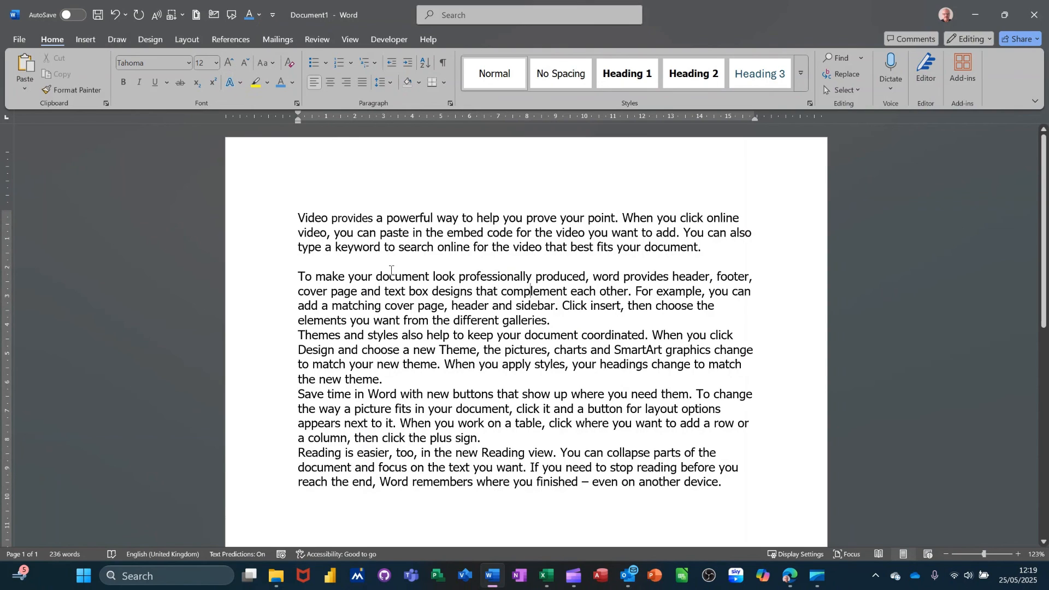